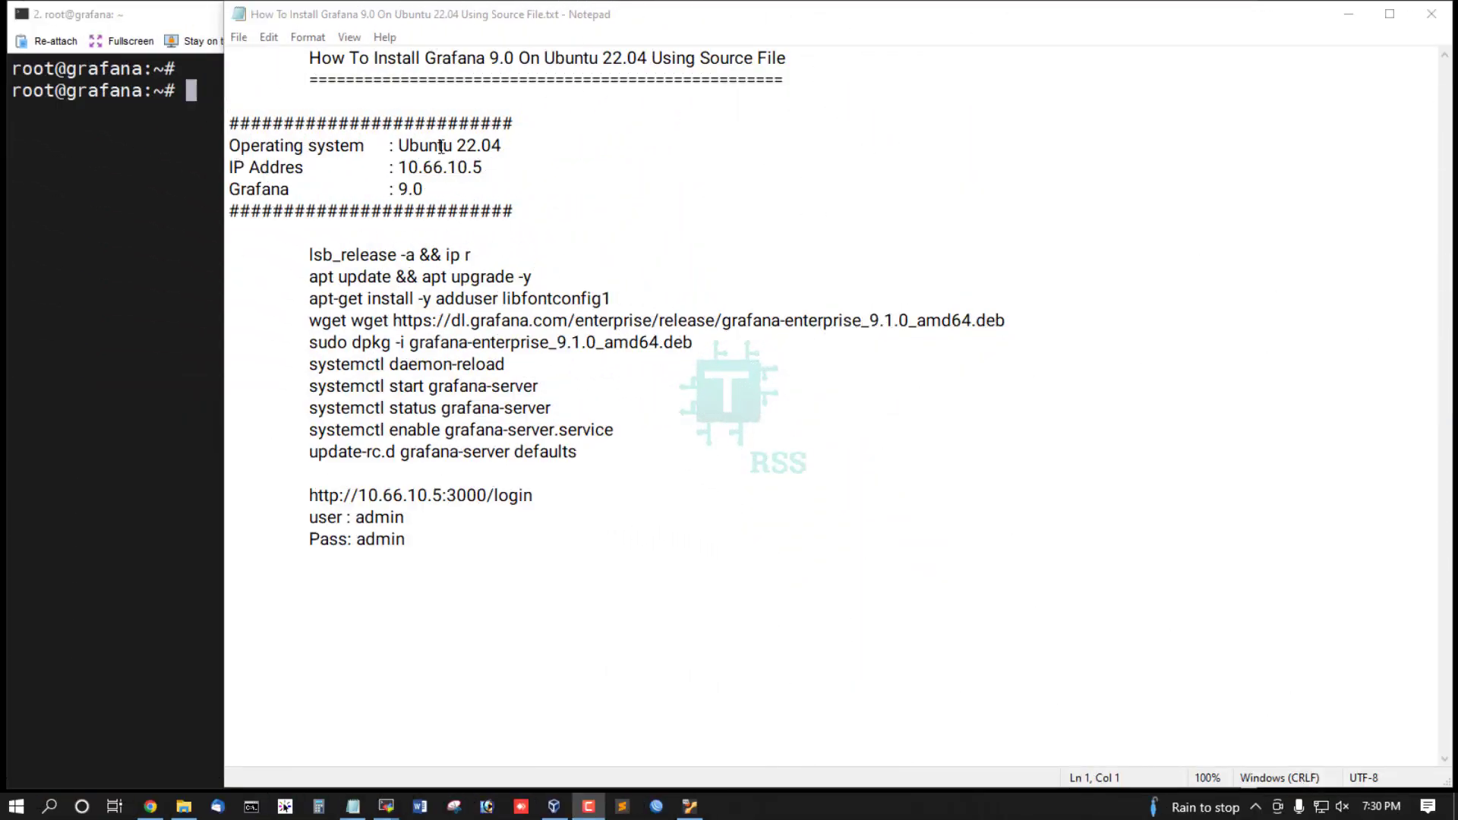
Step: Review the guide's title, Ubuntu 22.04 system details, IP address and Grafana version lines
left_click_drag(323, 63, 649, 59)
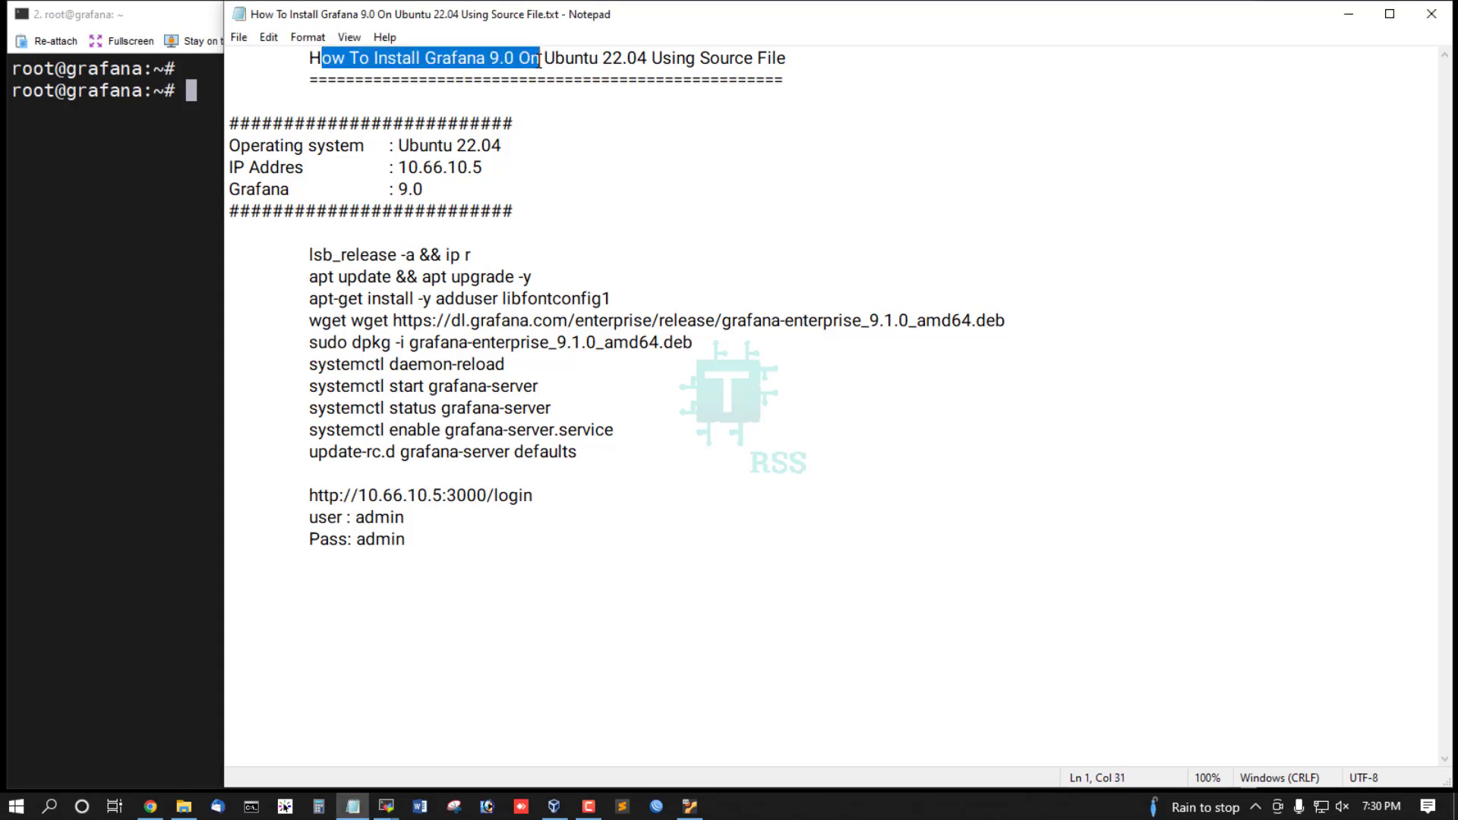
left_click(746, 59)
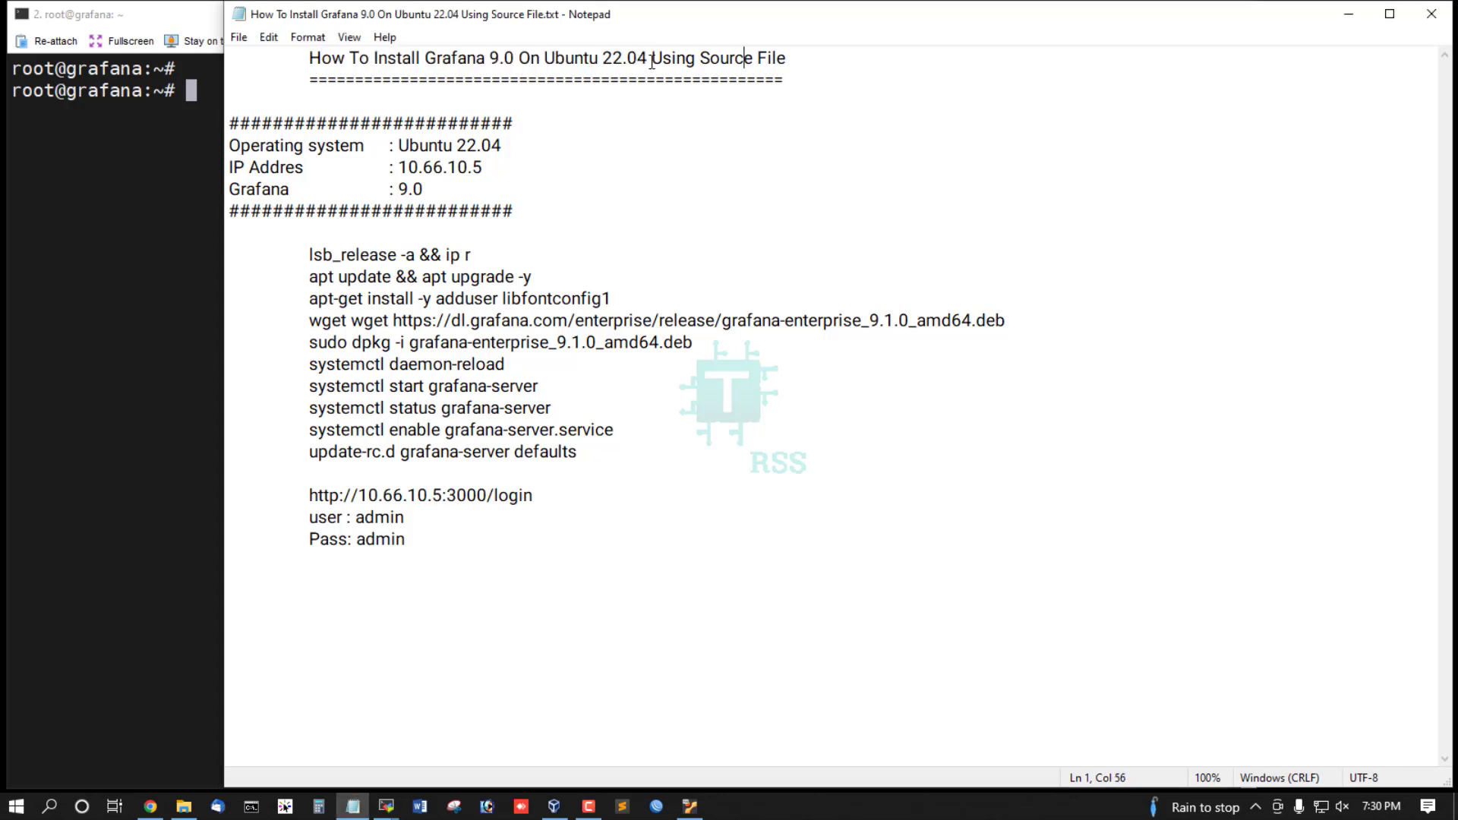
left_click_drag(612, 60, 786, 60)
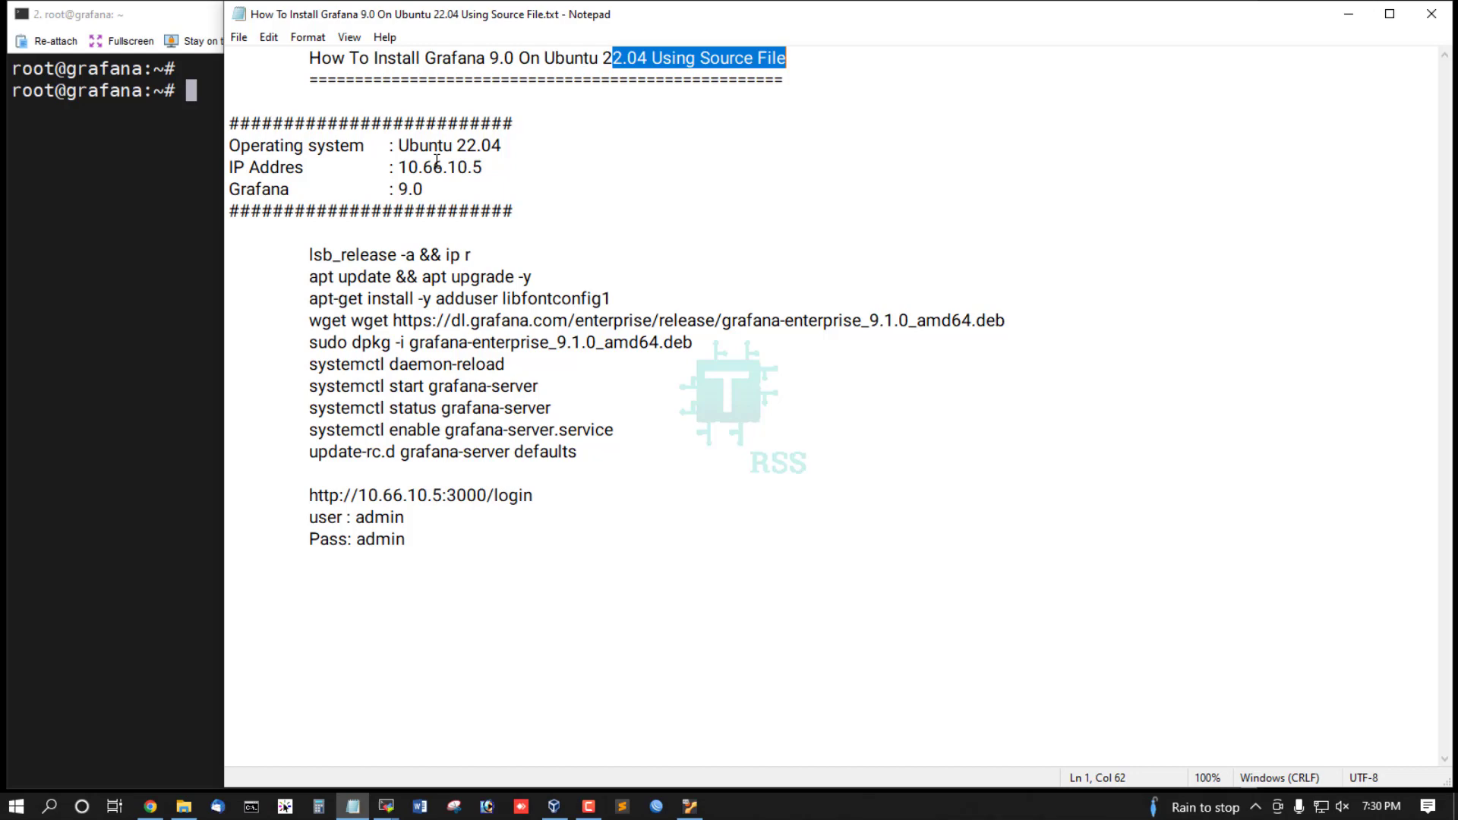
left_click_drag(231, 124, 531, 209)
left_click(399, 144)
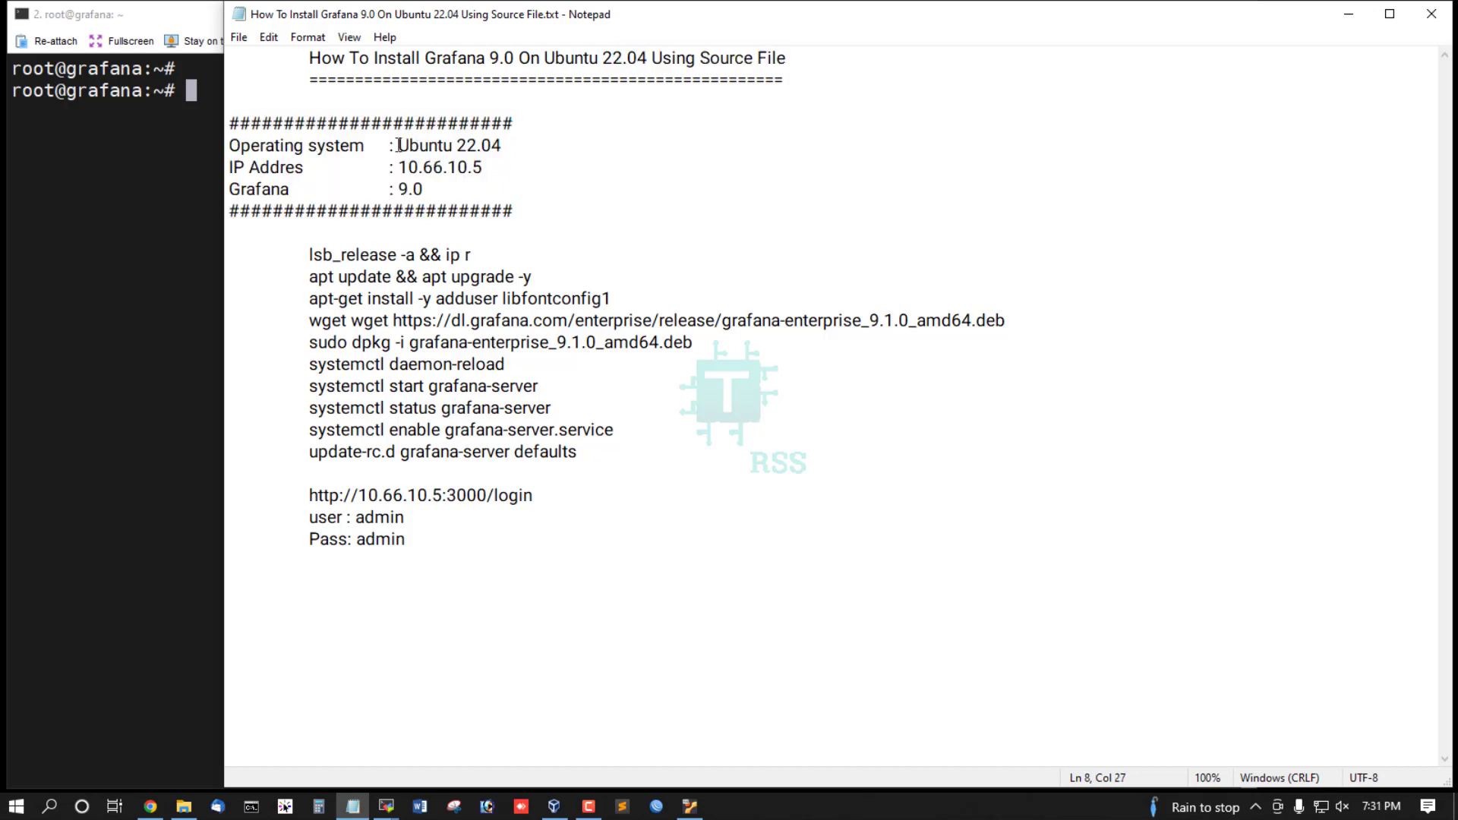
left_click_drag(390, 145, 562, 147)
left_click(399, 145)
left_click_drag(399, 145, 554, 145)
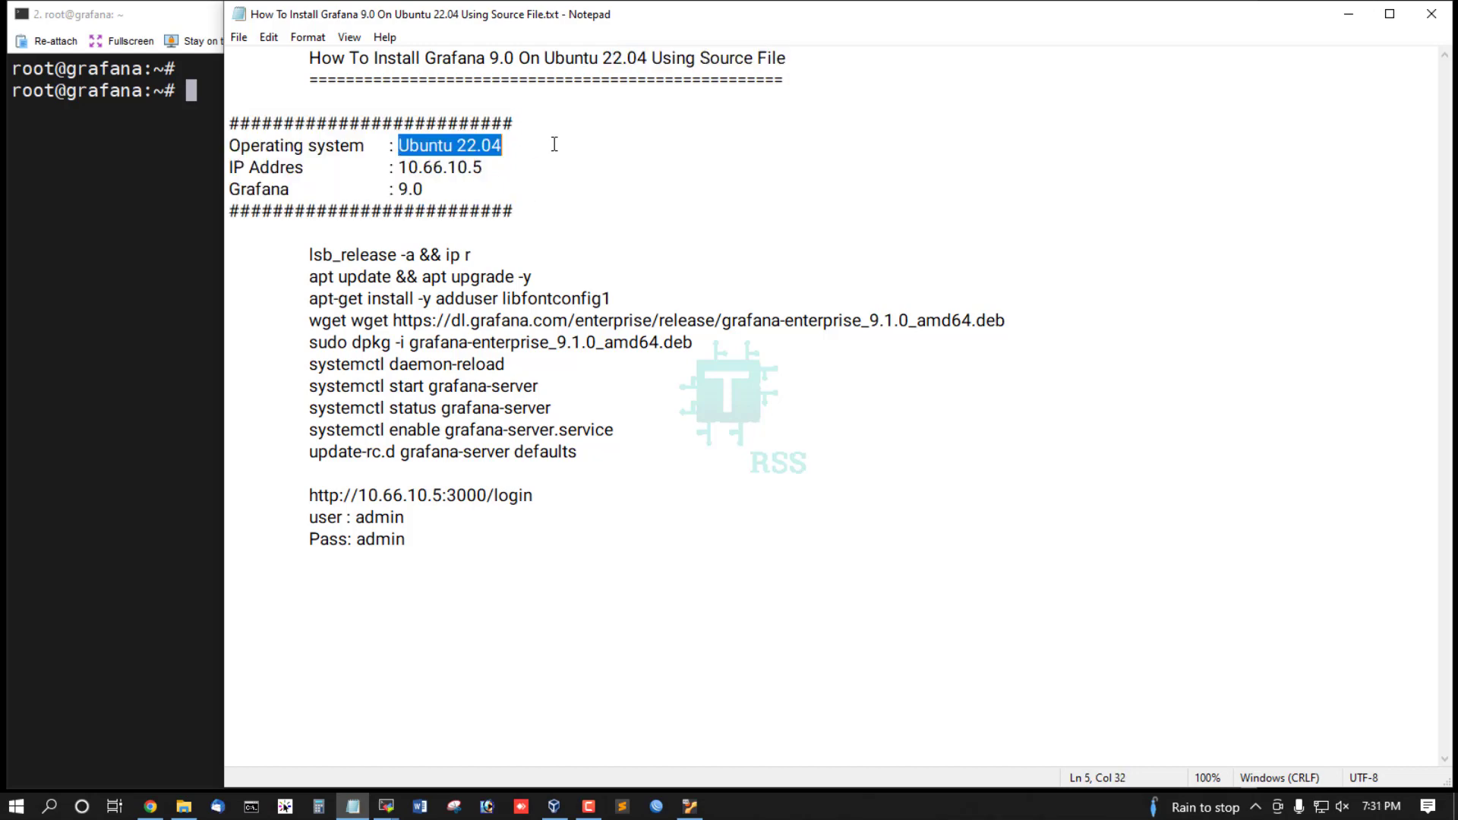
left_click_drag(285, 167, 536, 173)
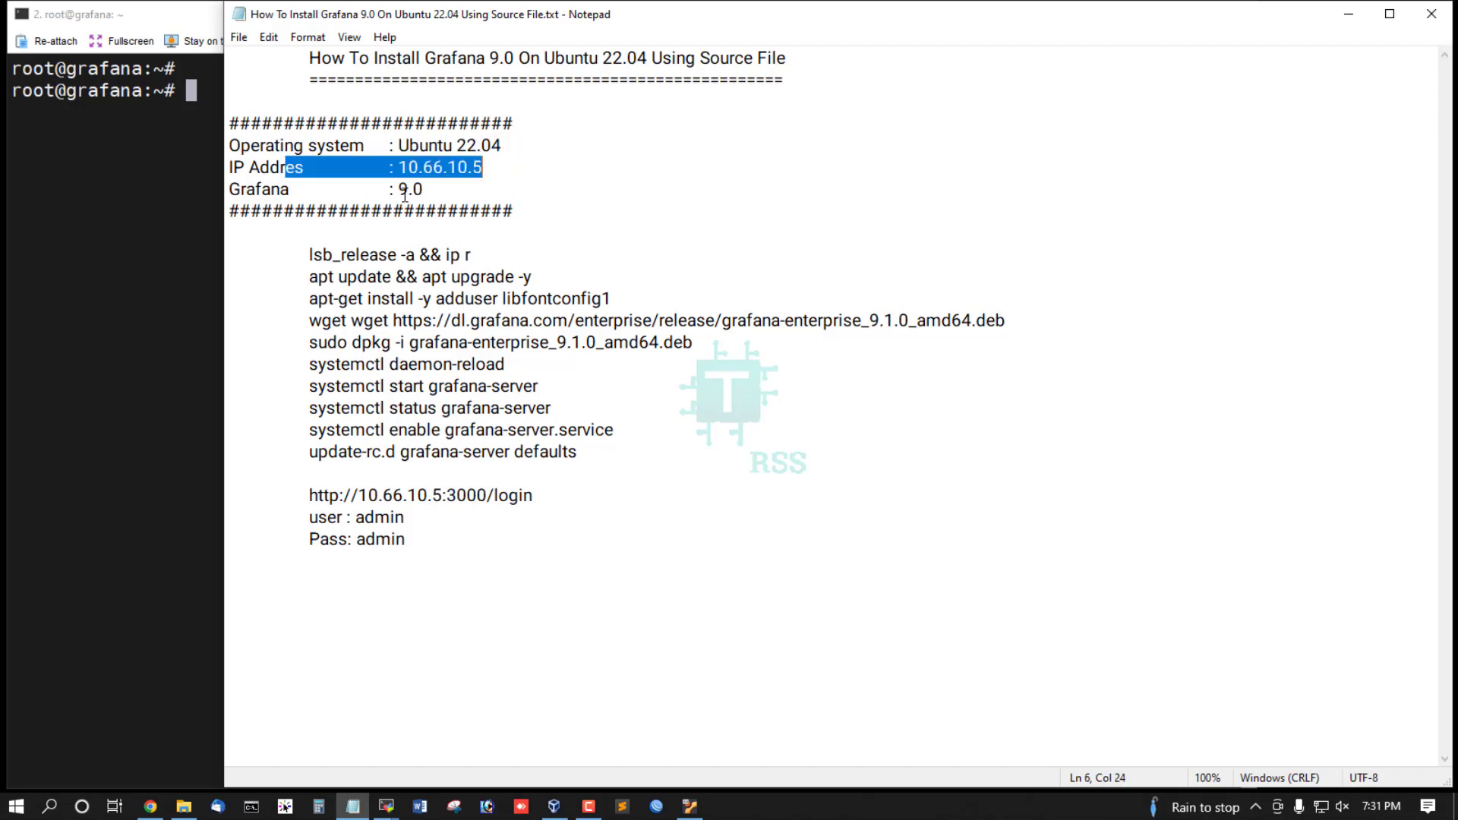
left_click_drag(259, 191, 493, 199)
Step: Run 'lsb_release -a && ip r', confirm Ubuntu 22.04 LTS at 10.66.10.5, then clear the screen
left_click(309, 255)
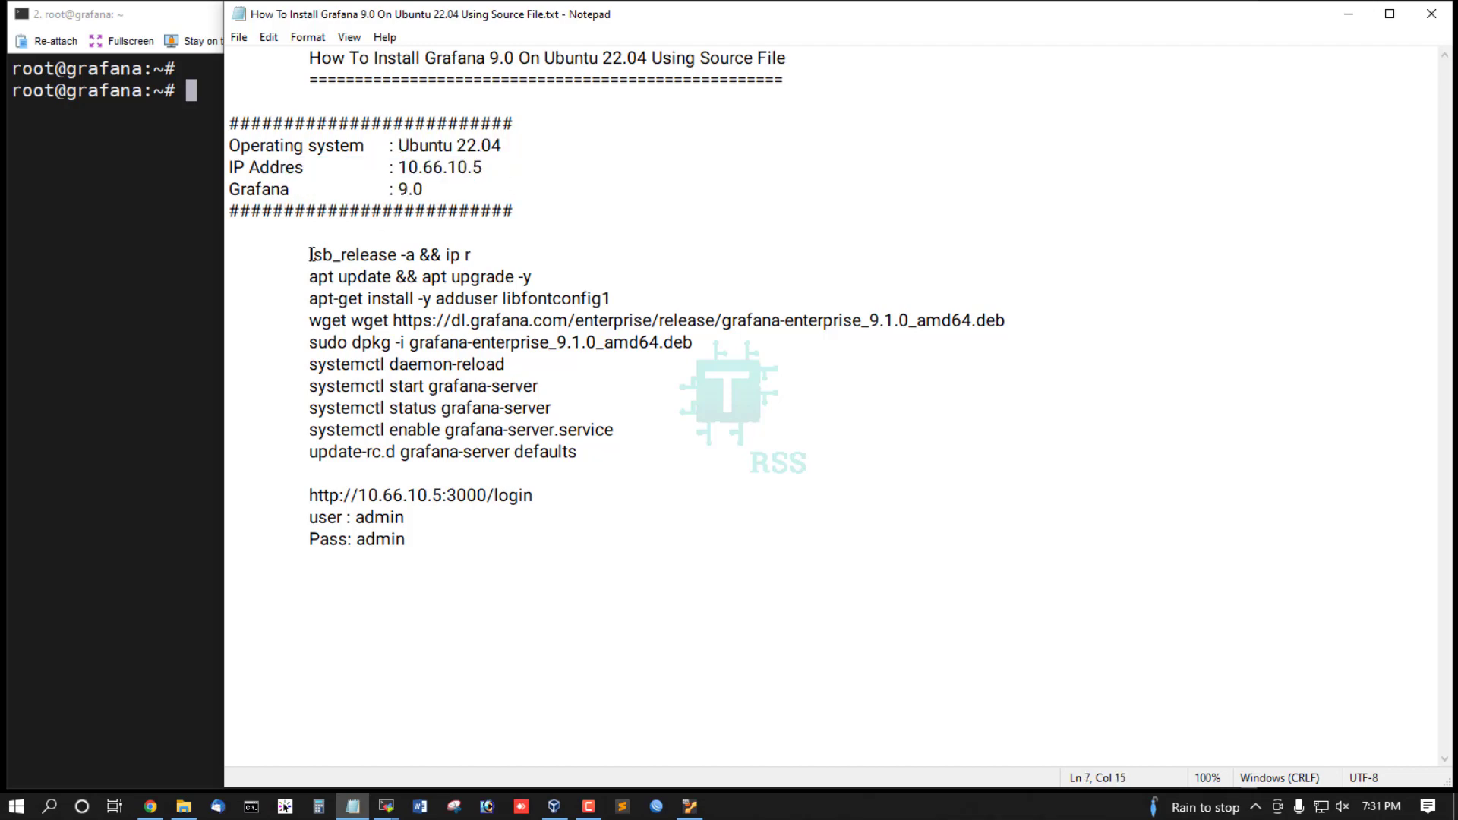
left_click_drag(309, 255, 471, 254)
key("ctrl+c")
left_click(115, 342)
right_click(290, 223)
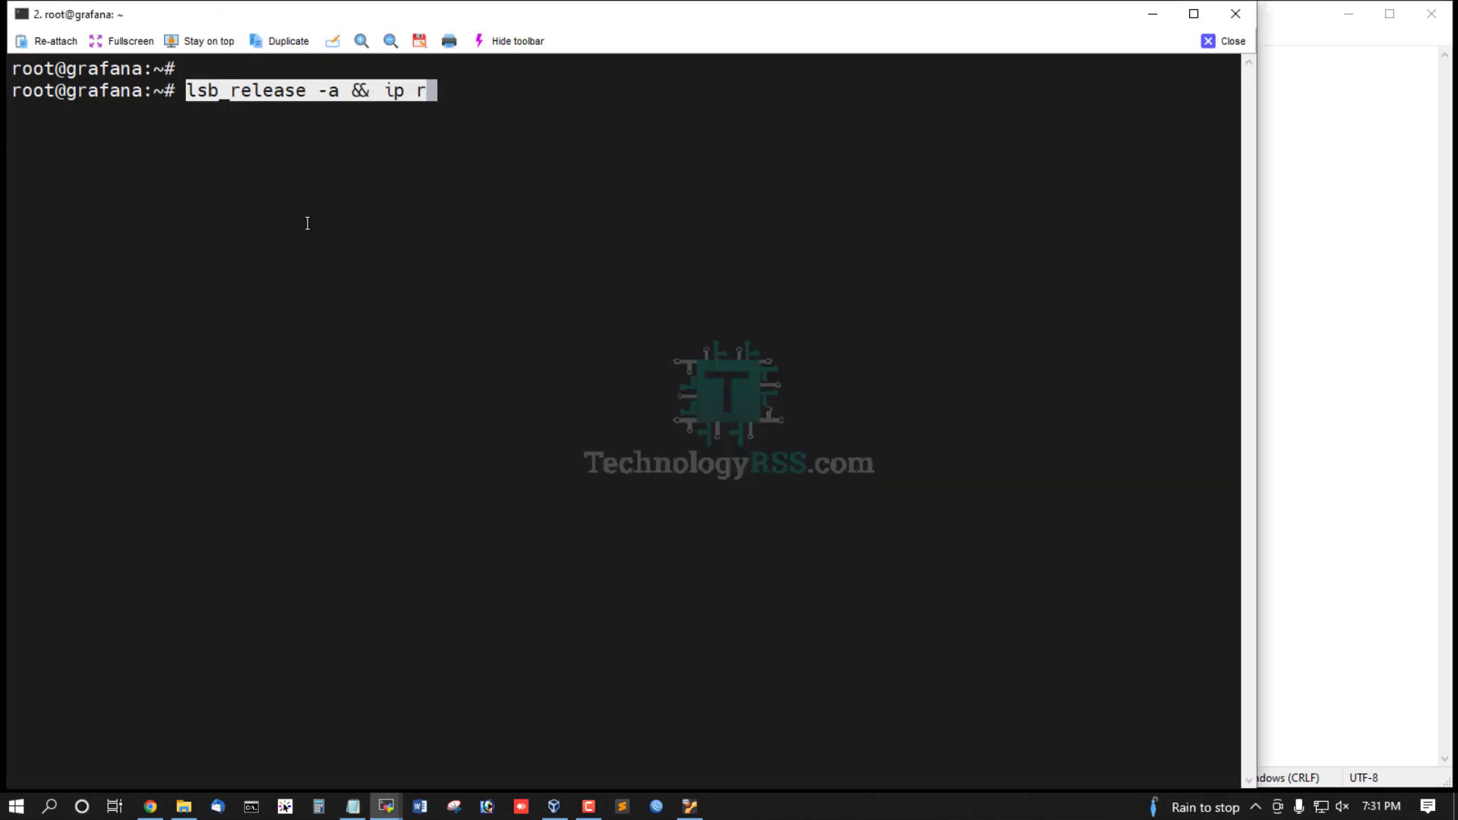
key("Return")
left_click_drag(166, 156, 334, 160)
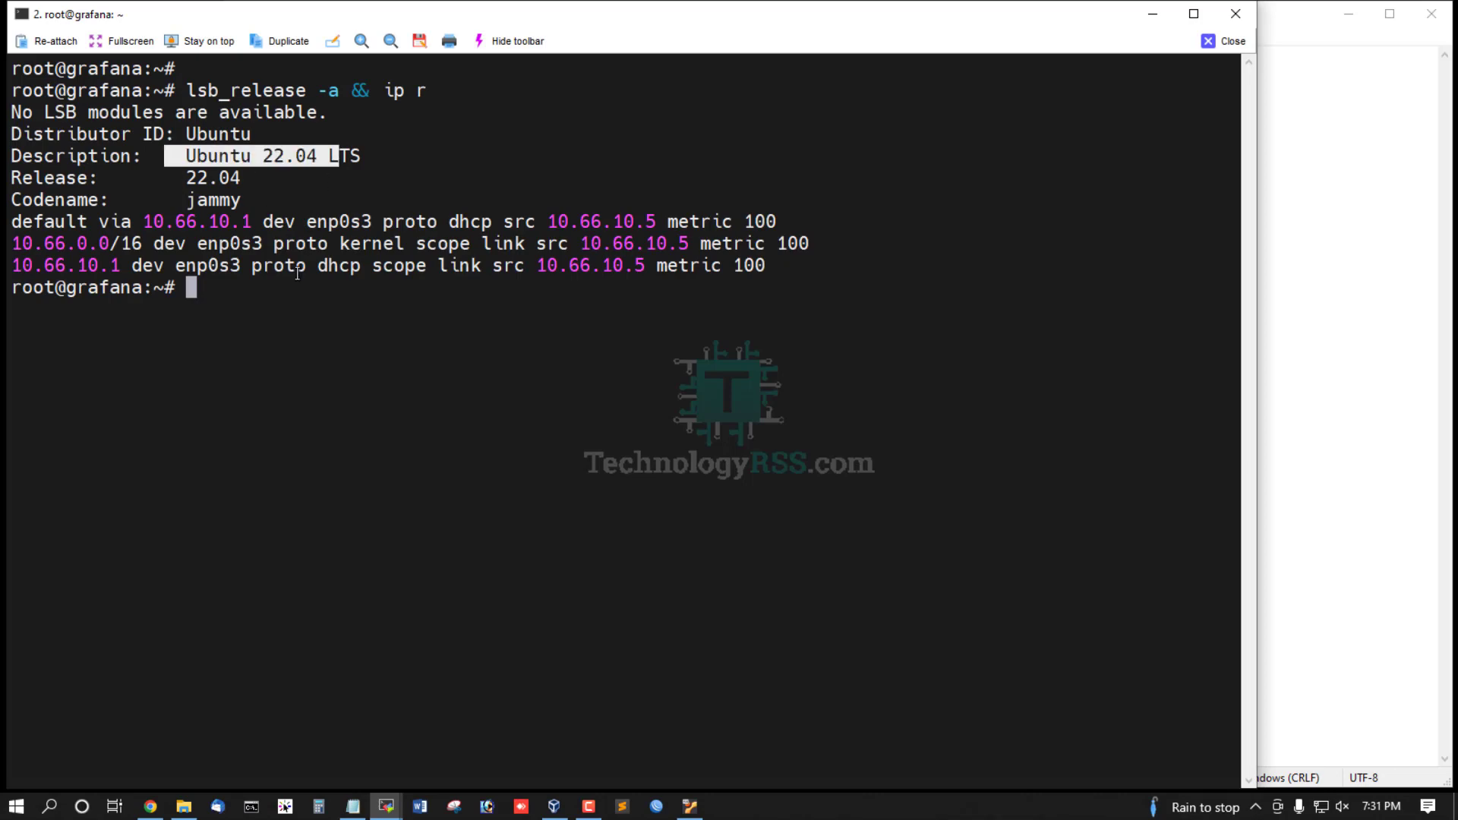
double_click(602, 222)
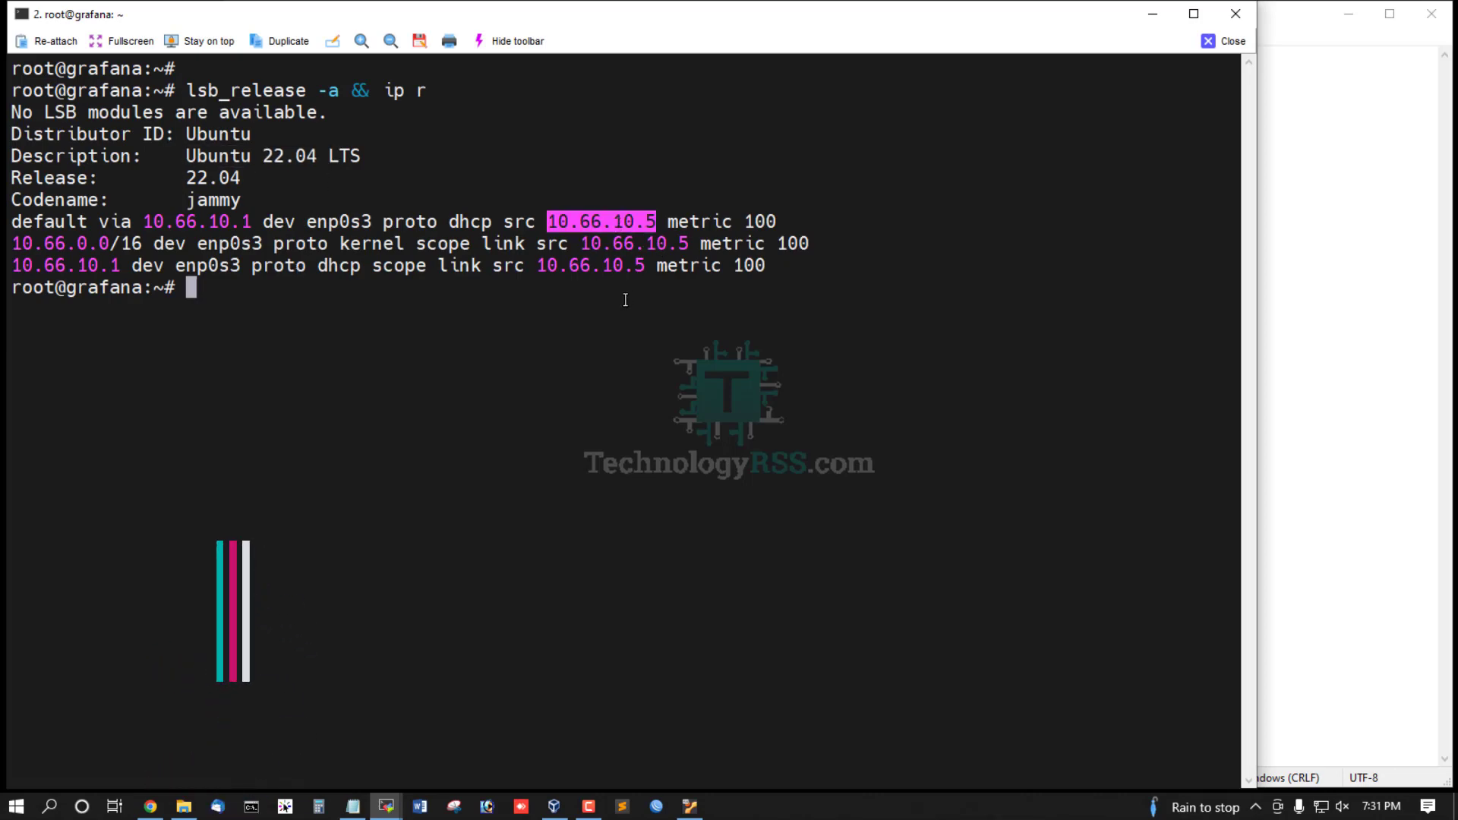
key("ctrl+l")
Step: Run 'apt update && apt upgrade -y' on the server and clear the terminal afterwards
key("alt+Tab")
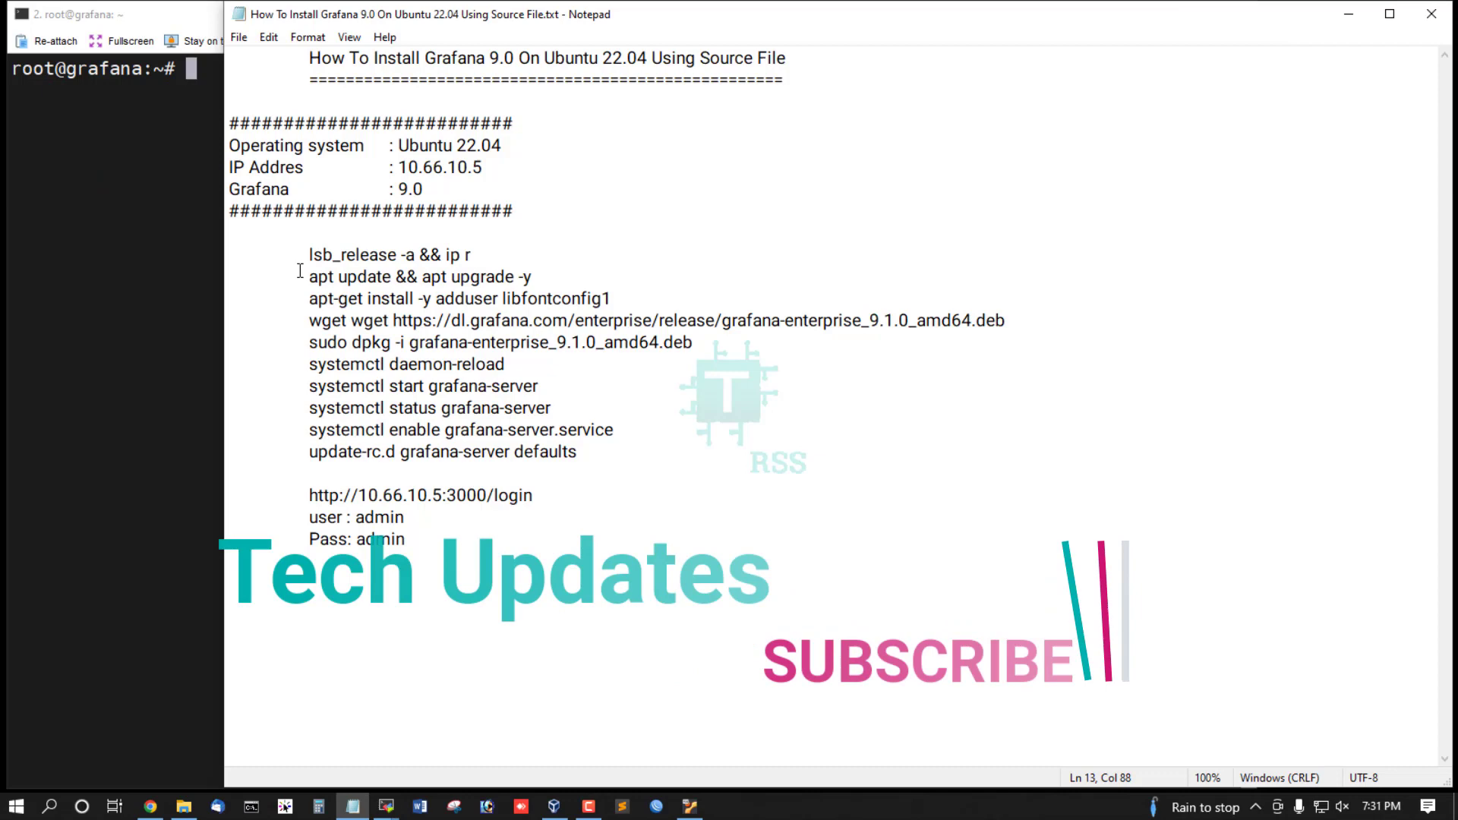
left_click_drag(309, 277, 533, 277)
key("ctrl+c")
key("alt+Tab")
right_click(355, 284)
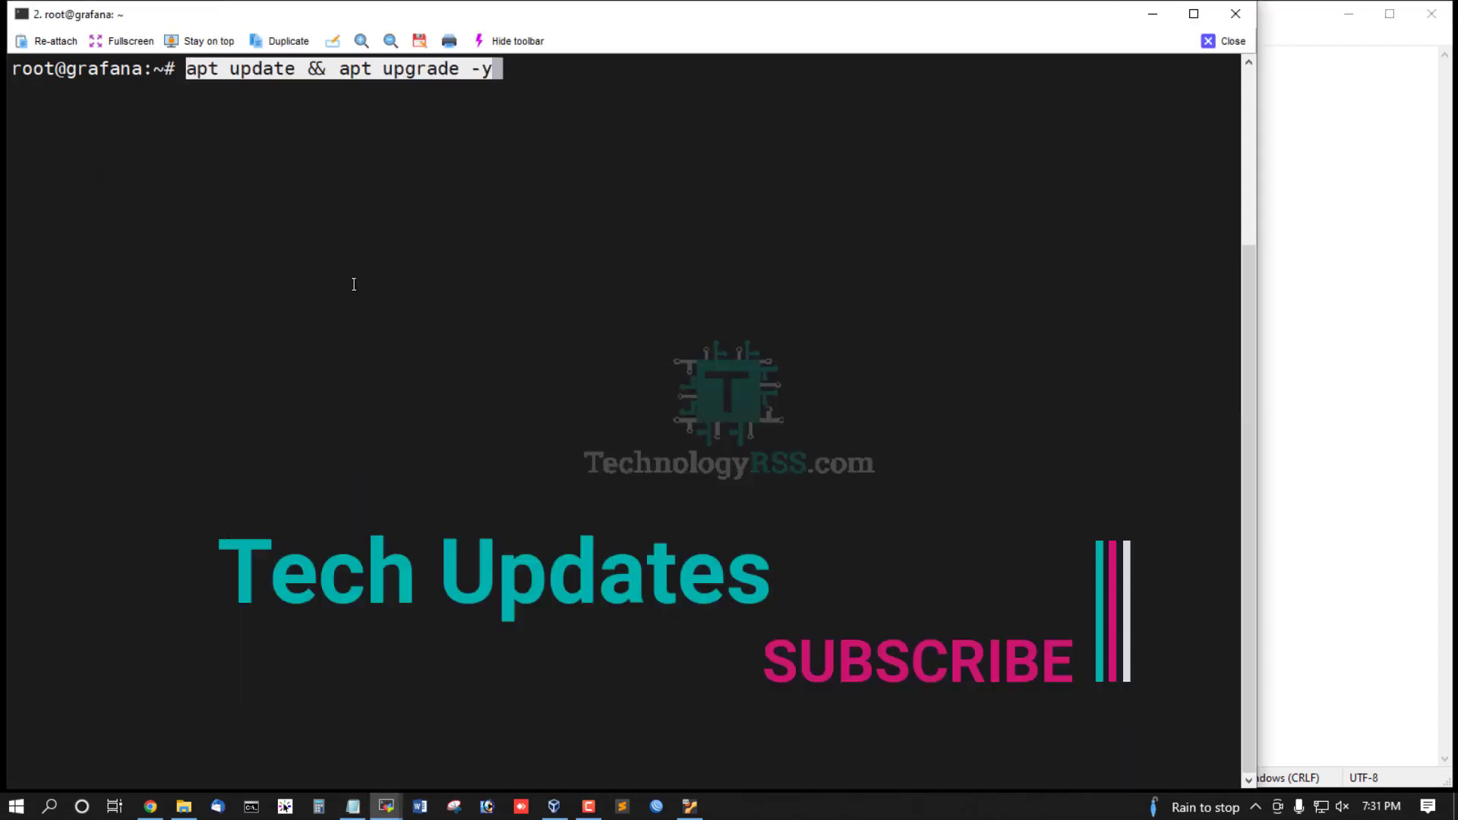
key("Return")
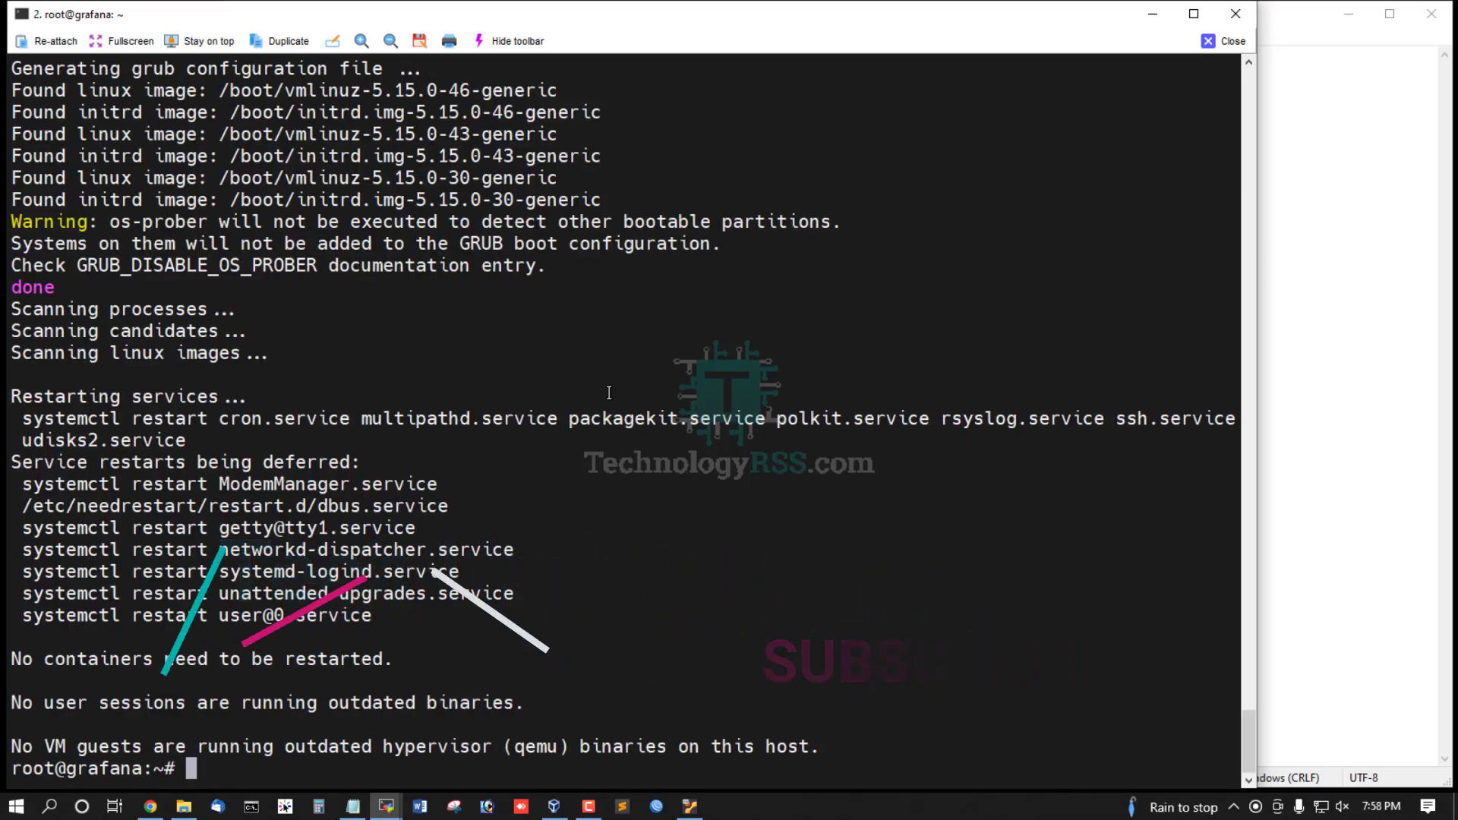
key("ctrl+l")
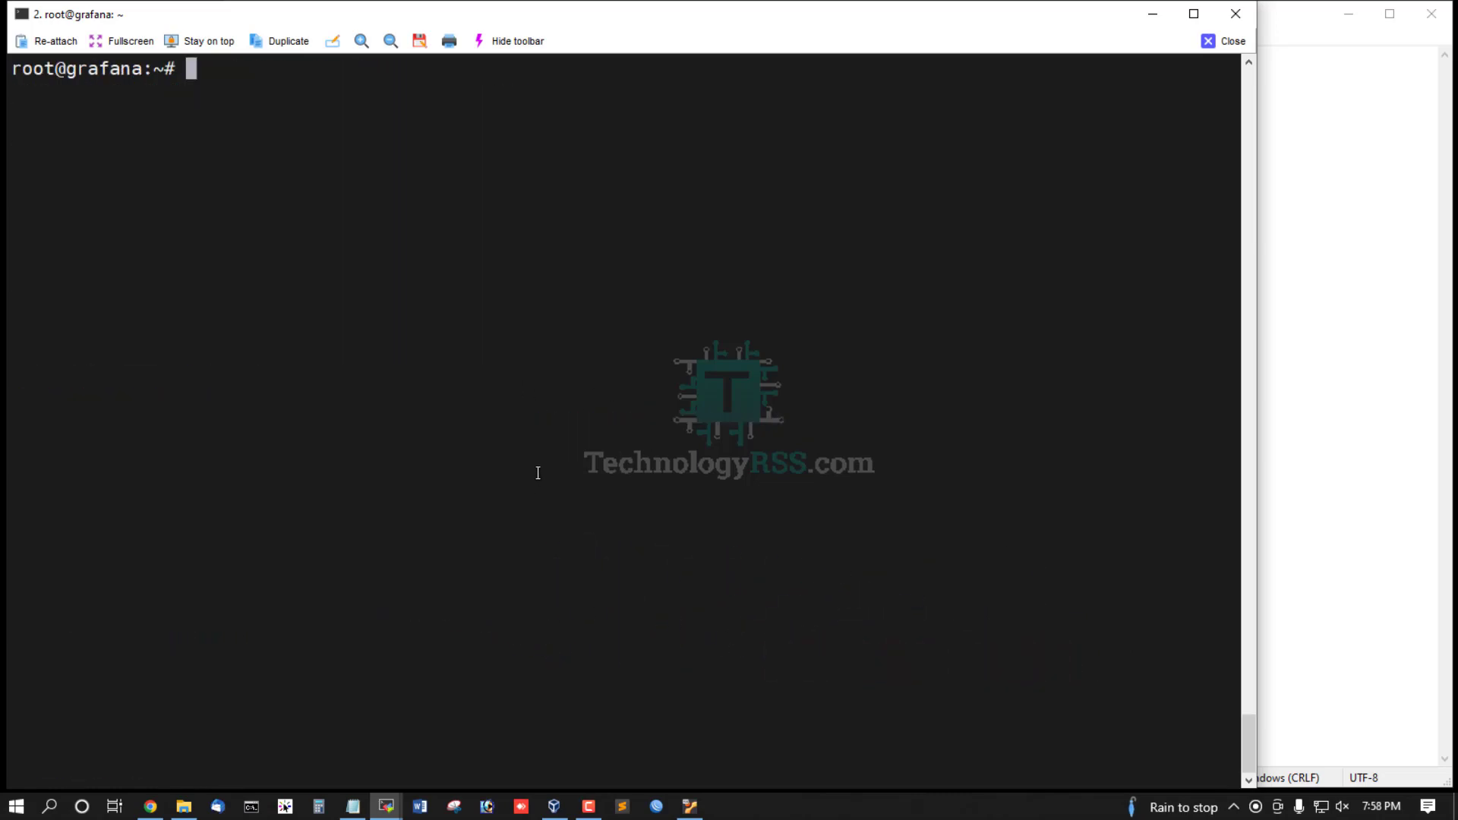
left_click(1390, 477)
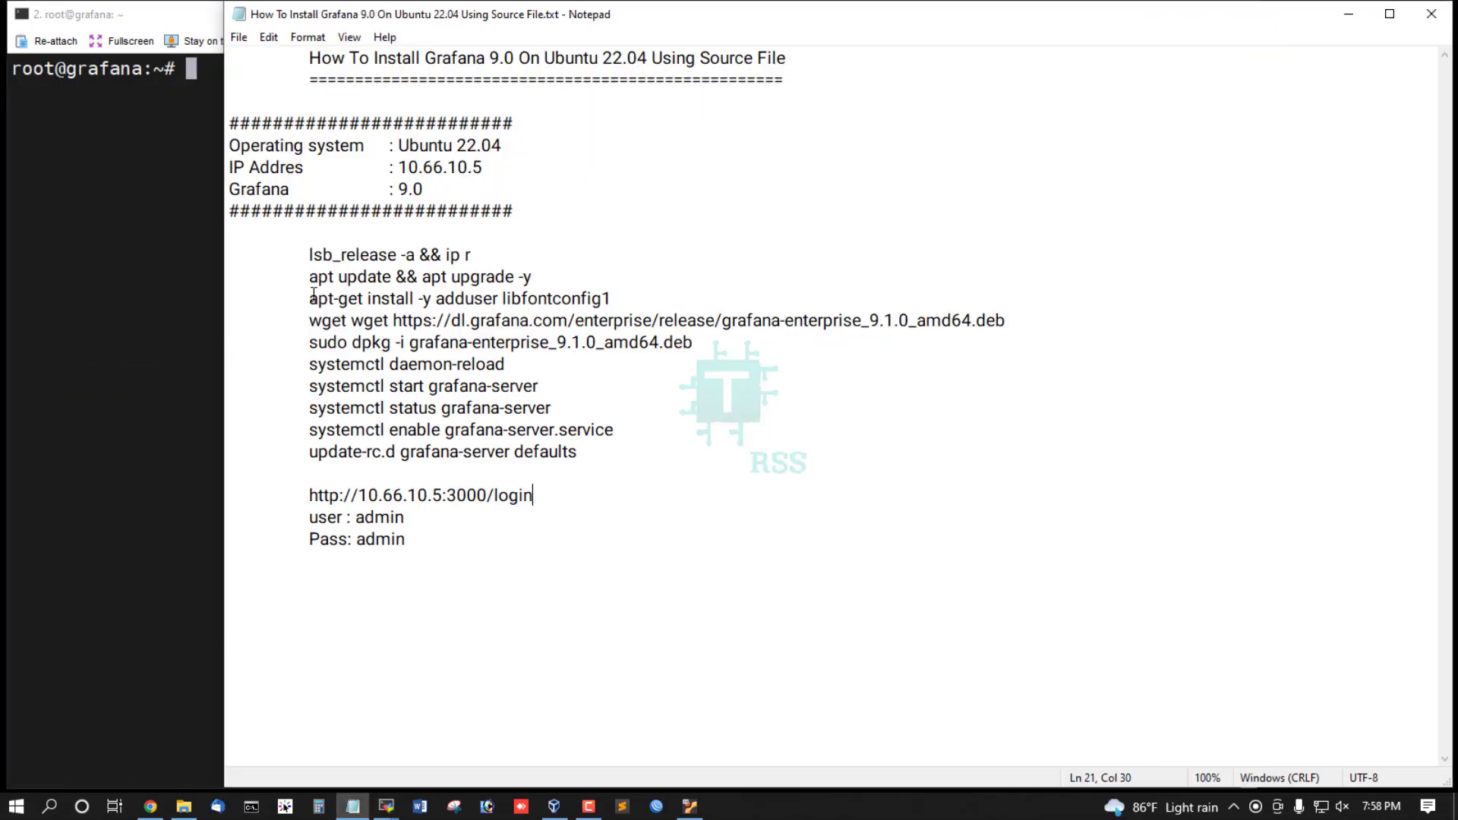
Step: Apt-get install adduser and libfontconfig1, accept the kernel and service-restart prompts, then clear
left_click_drag(309, 299, 654, 303)
key("ctrl+c")
left_click(114, 244)
right_click(407, 286)
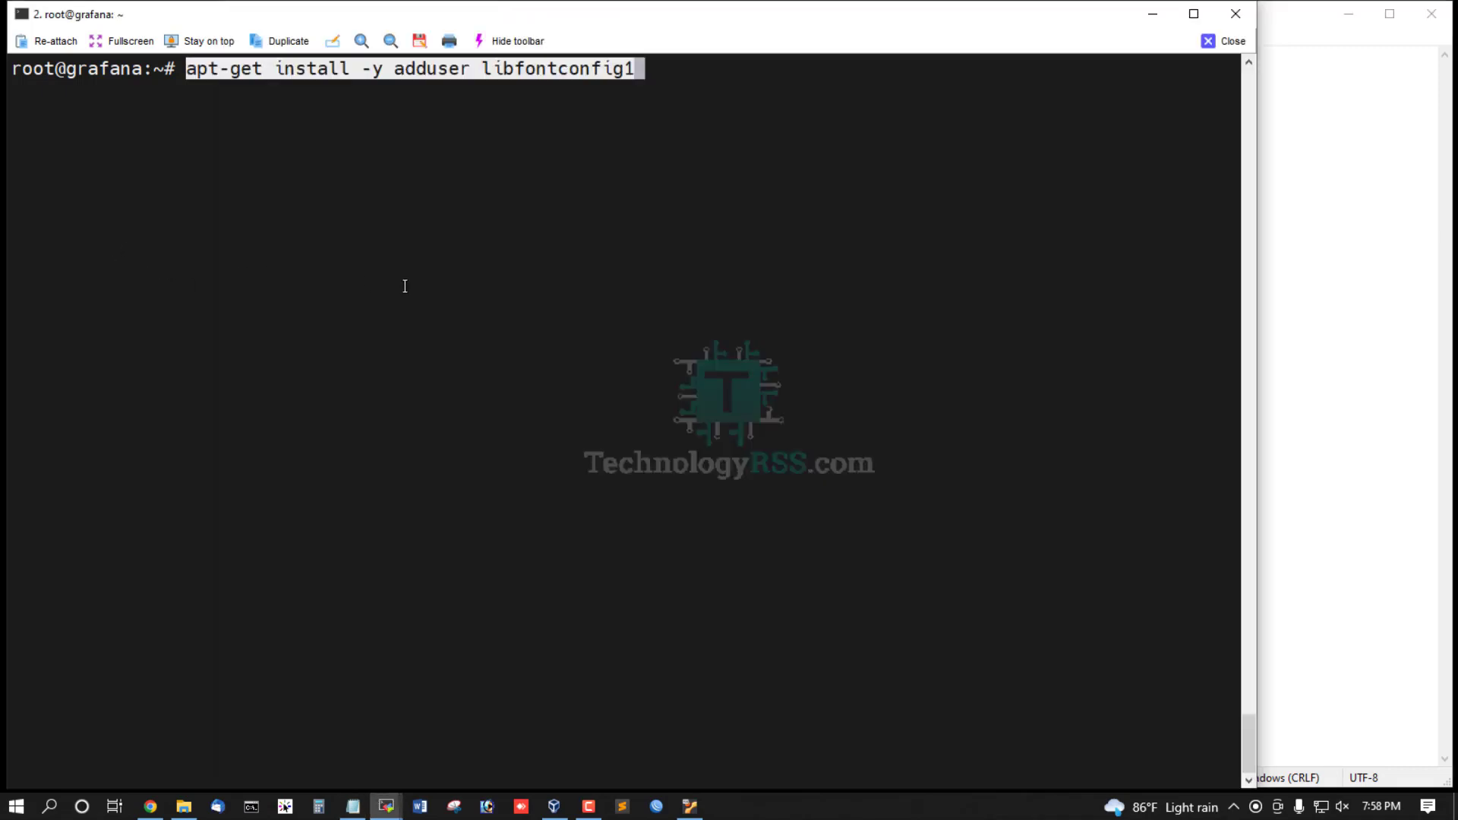
key("Return")
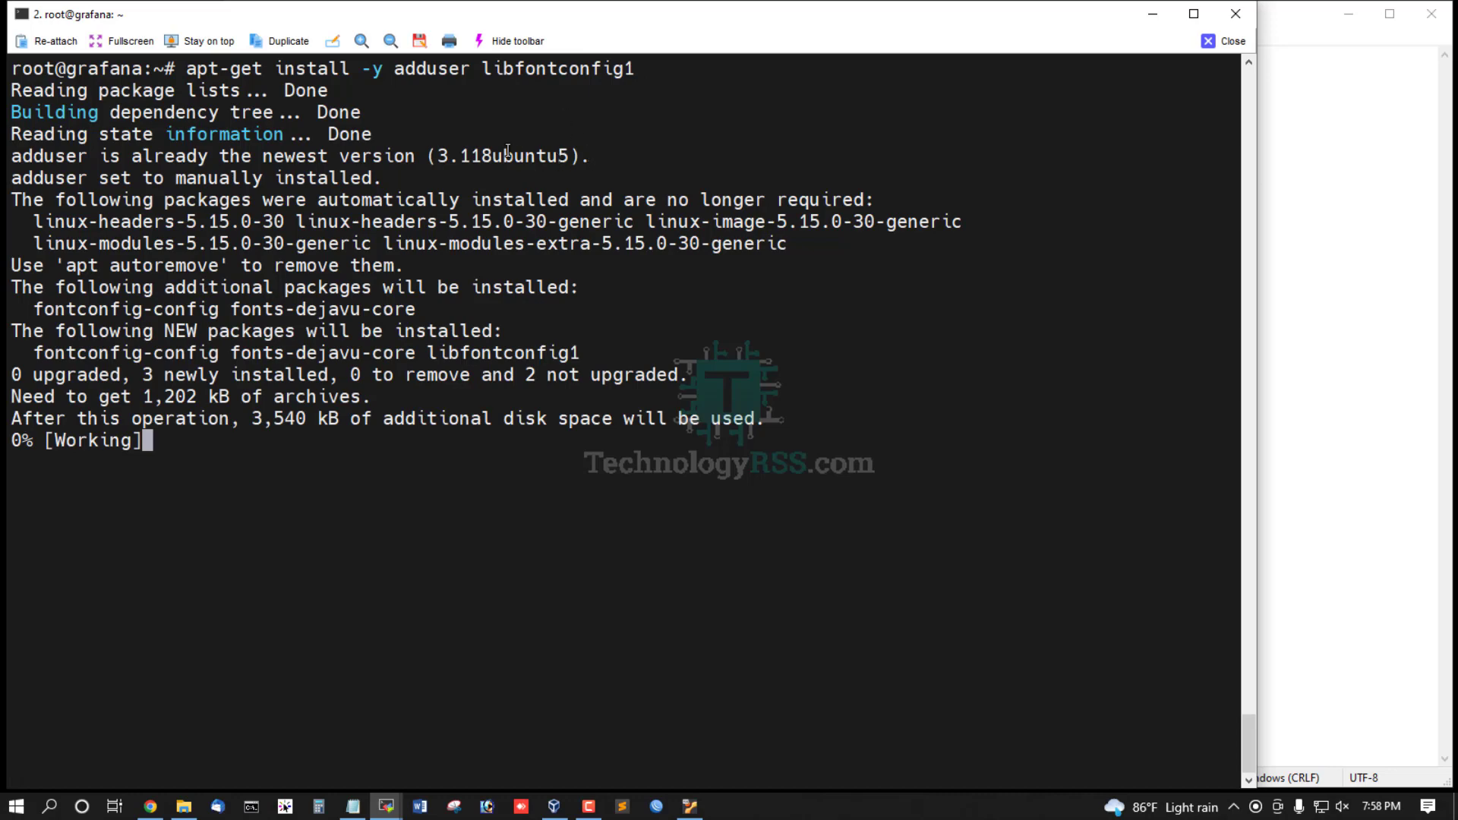
left_click(1307, 436)
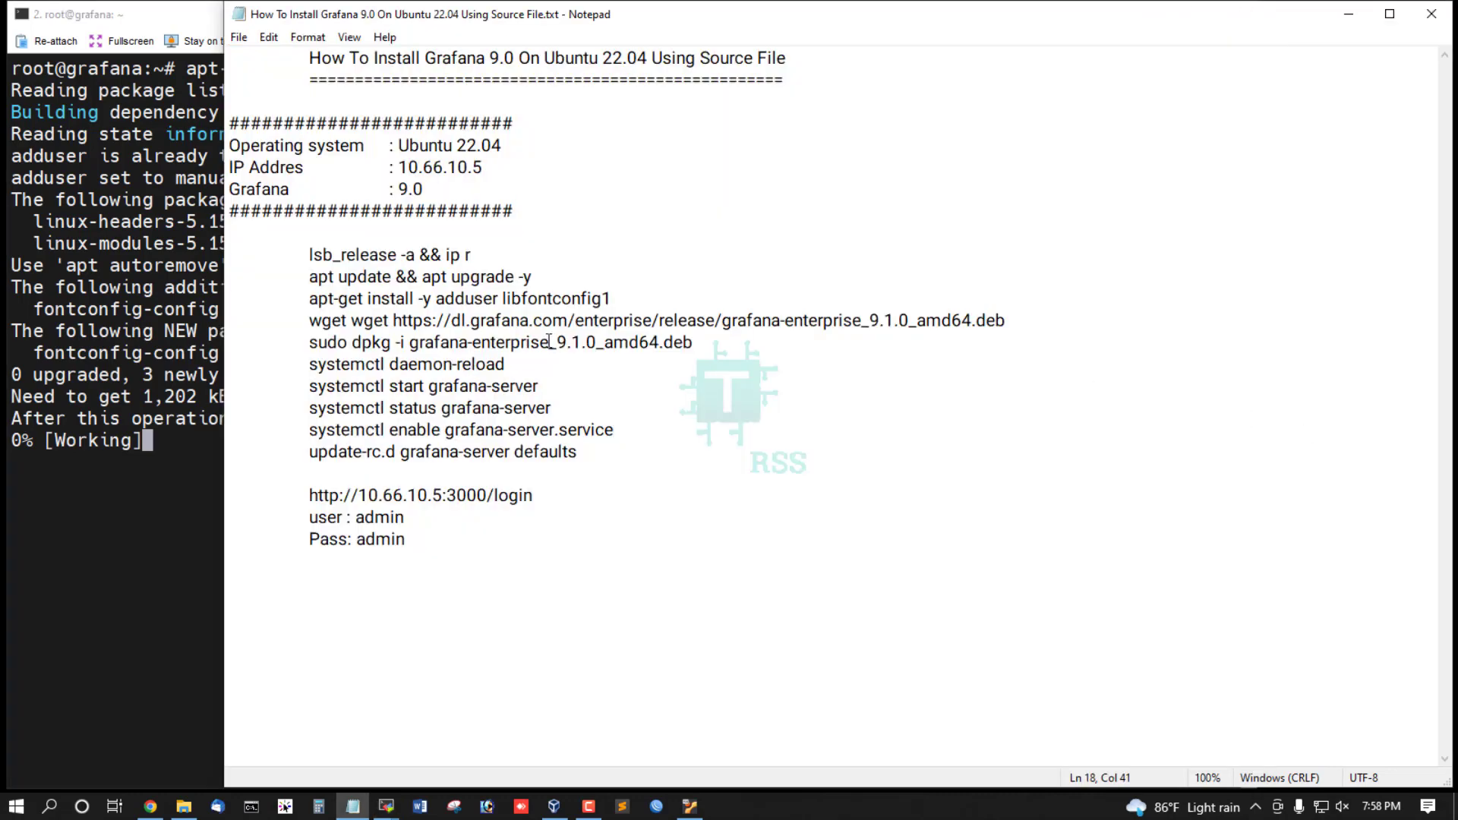
left_click_drag(308, 321, 470, 324)
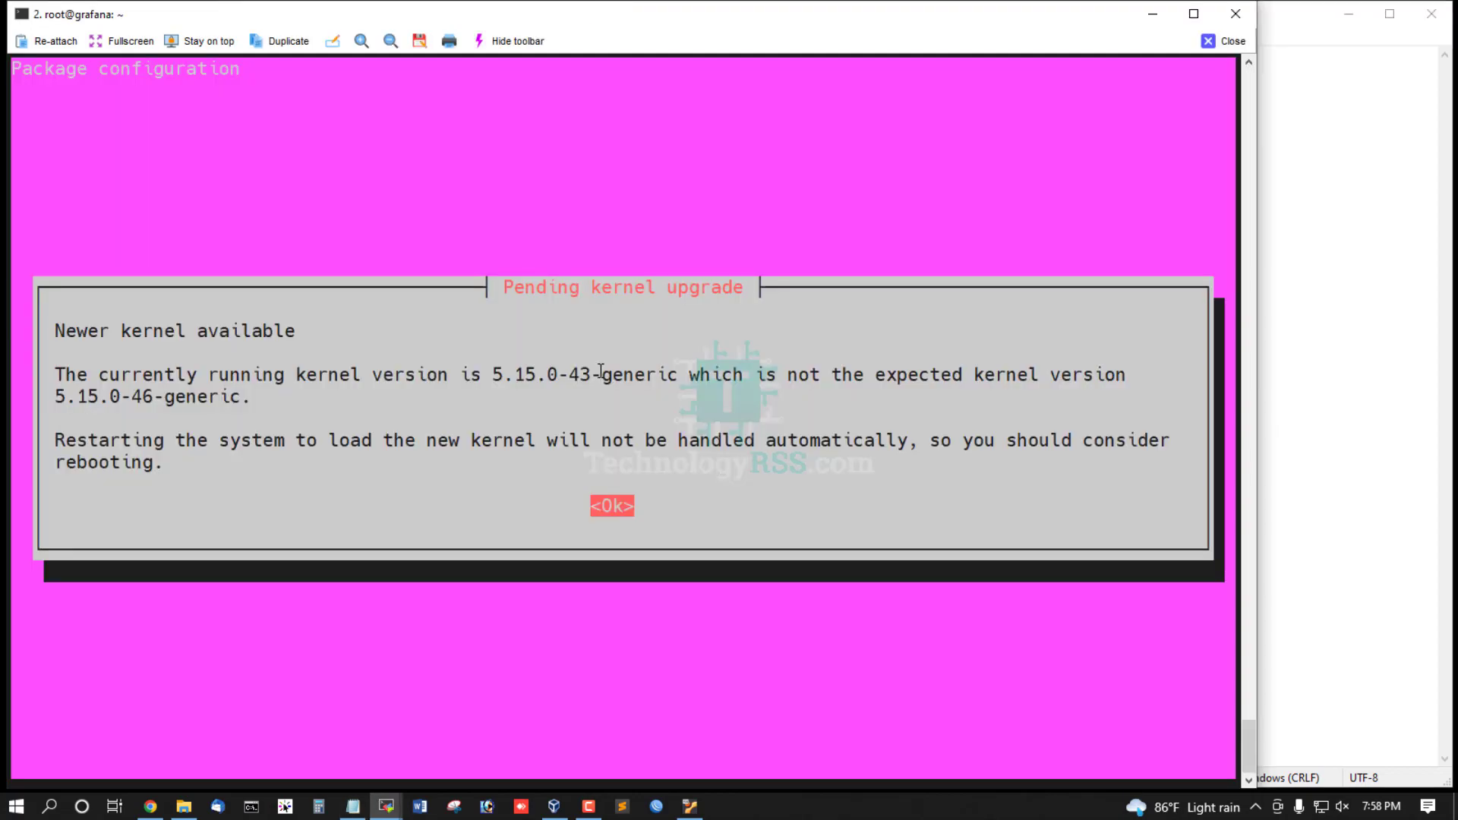
key("Return")
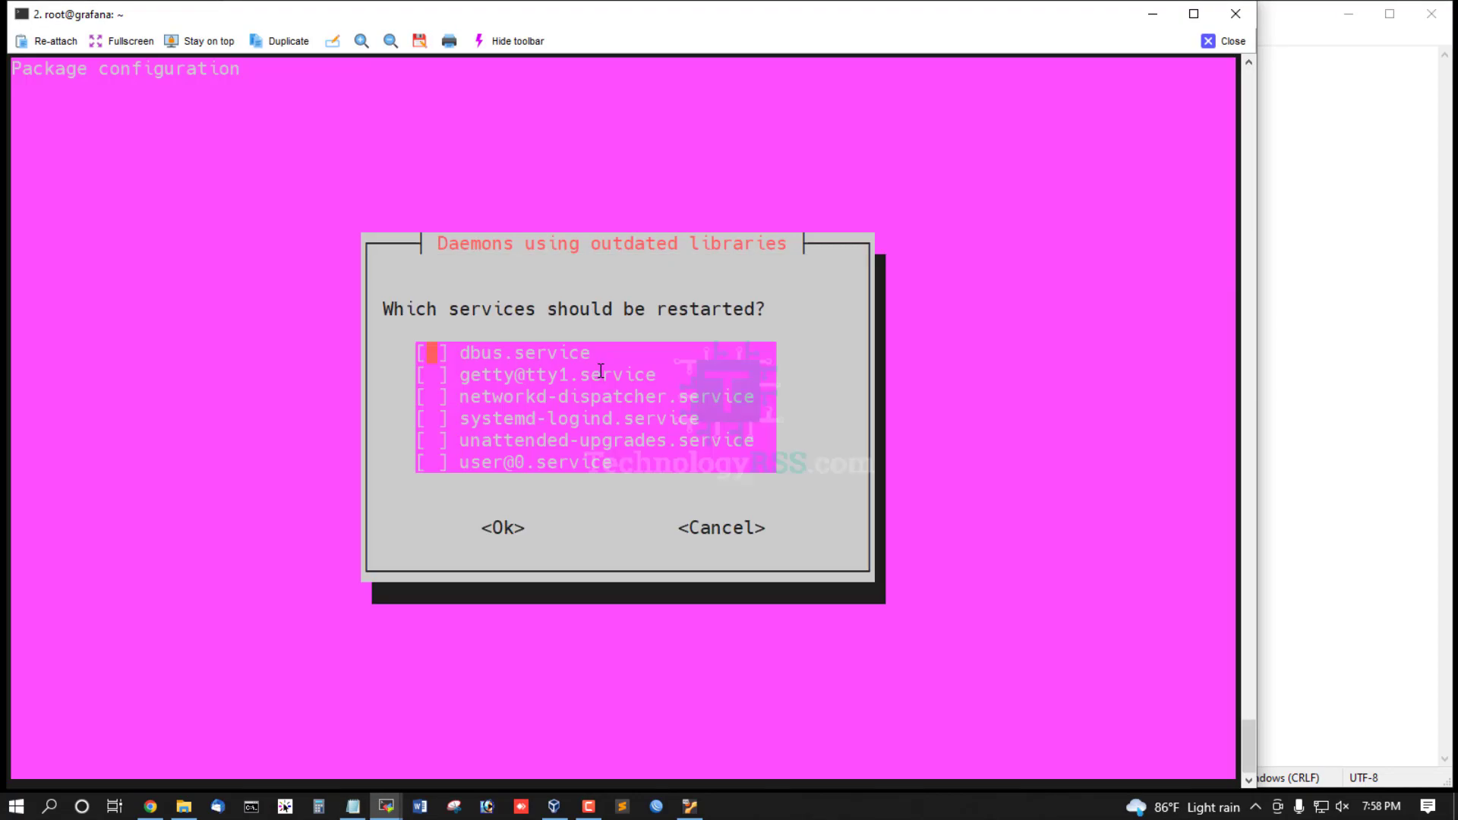
key("Return")
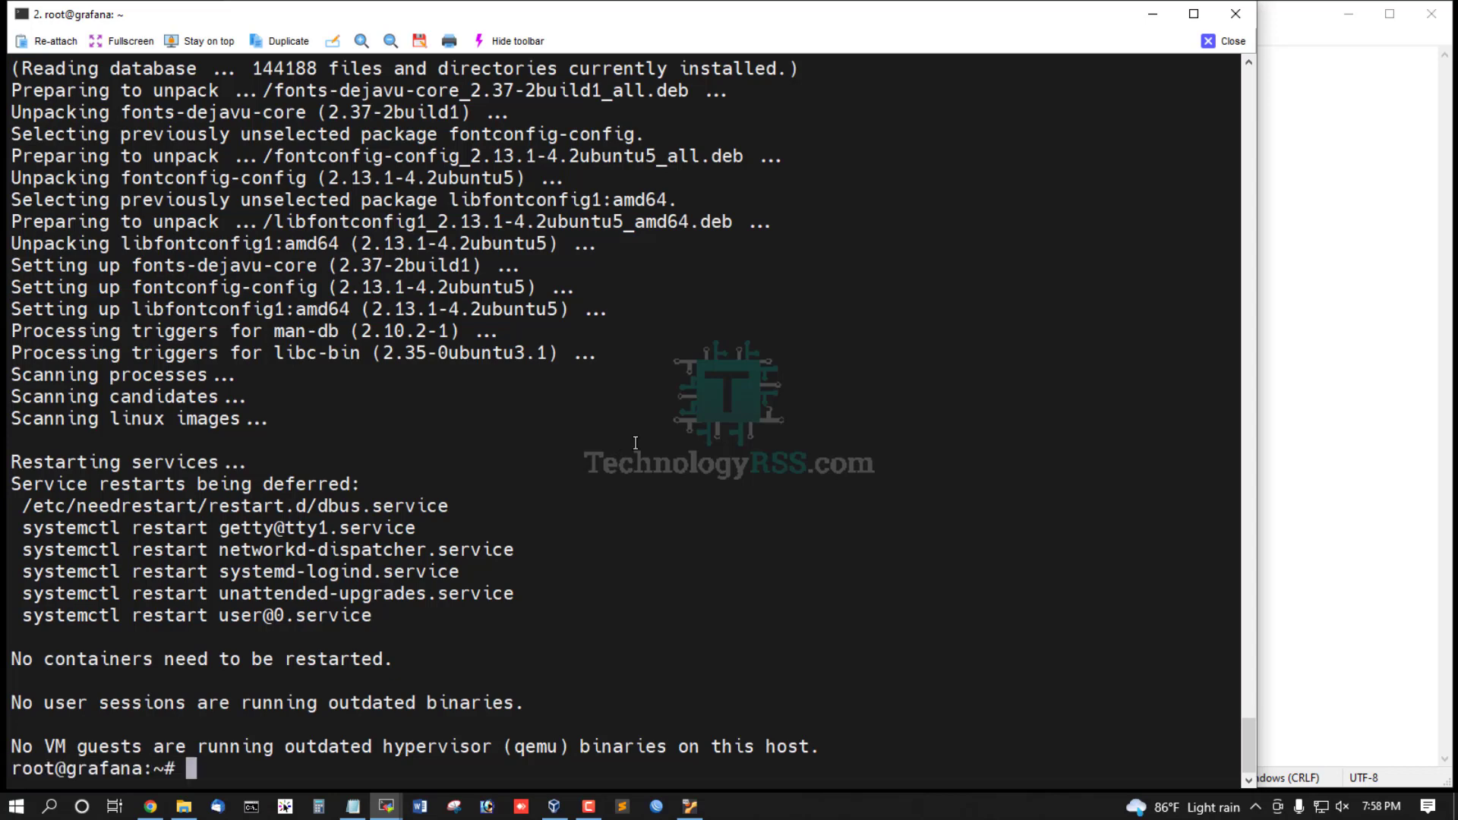
key("ctrl+l")
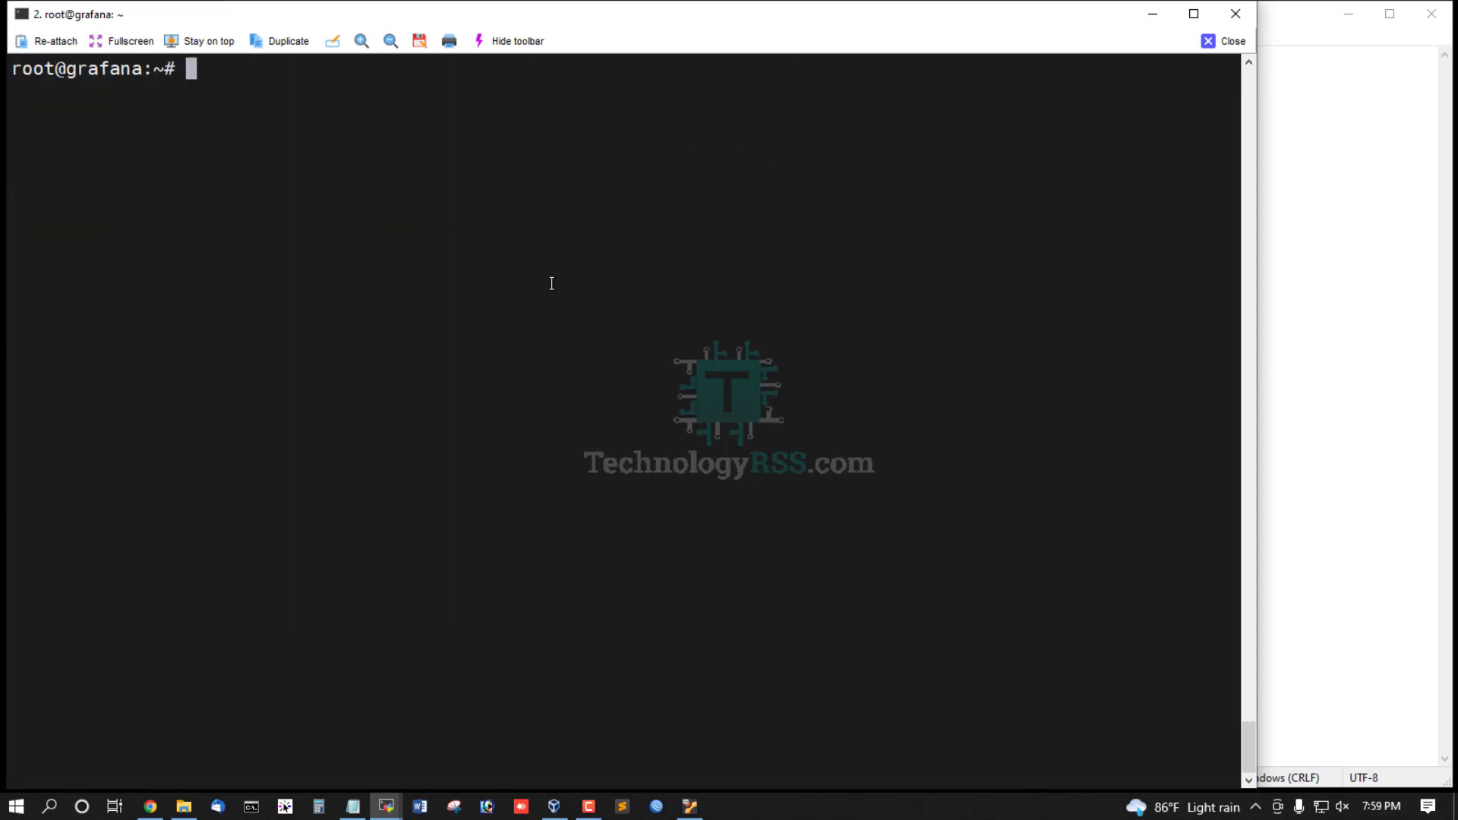
Step: Download Grafana Enterprise 9.1.0 with wget and run 'sudo dpkg -i grafana-enterprise_9.1.0_amd64.deb'
right_click(550, 282)
key("Return")
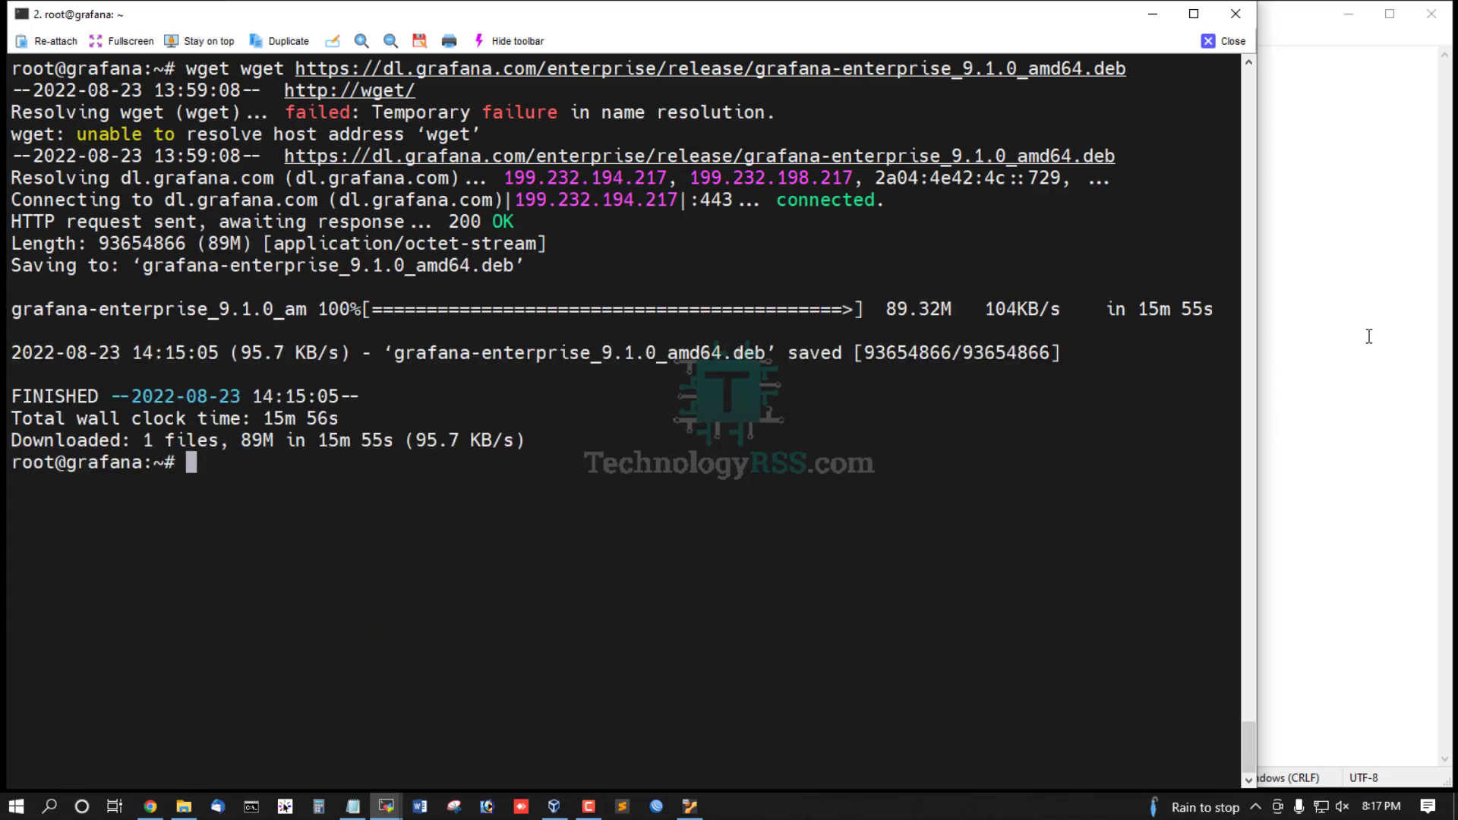
left_click(1367, 336)
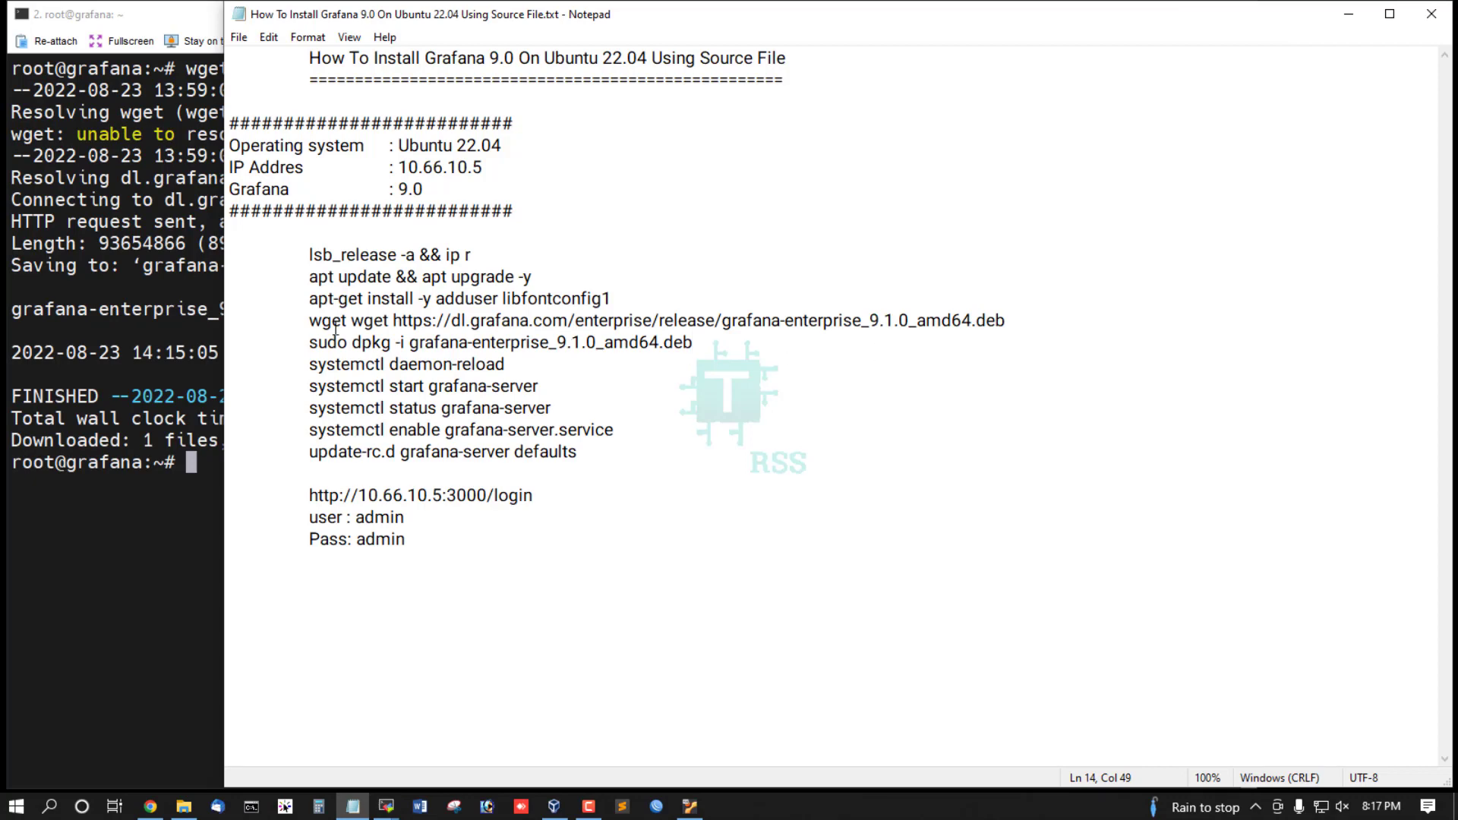
left_click_drag(305, 342, 695, 342)
key("ctrl+c")
left_click(149, 326)
right_click(149, 328)
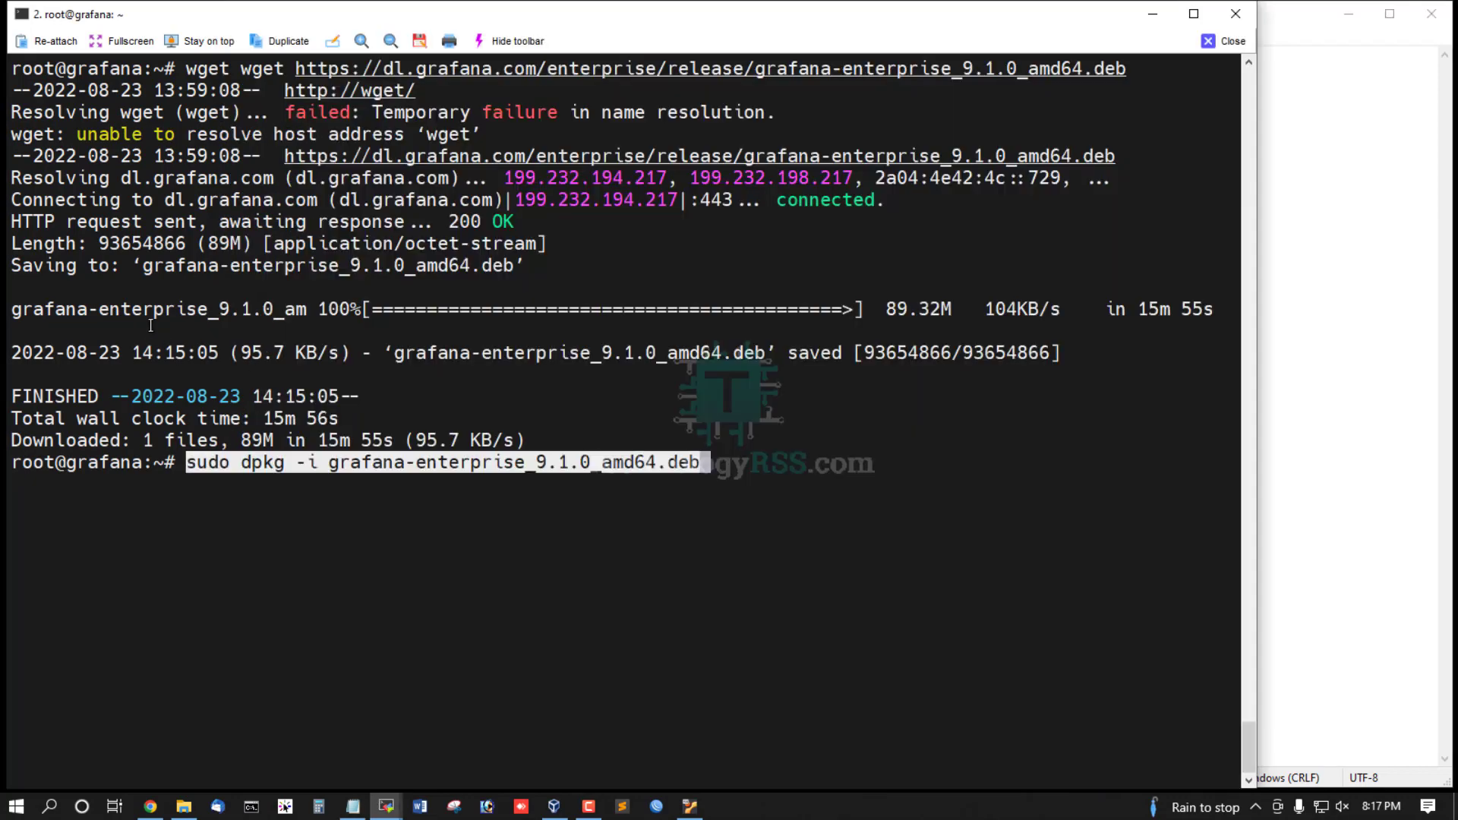
key("Return")
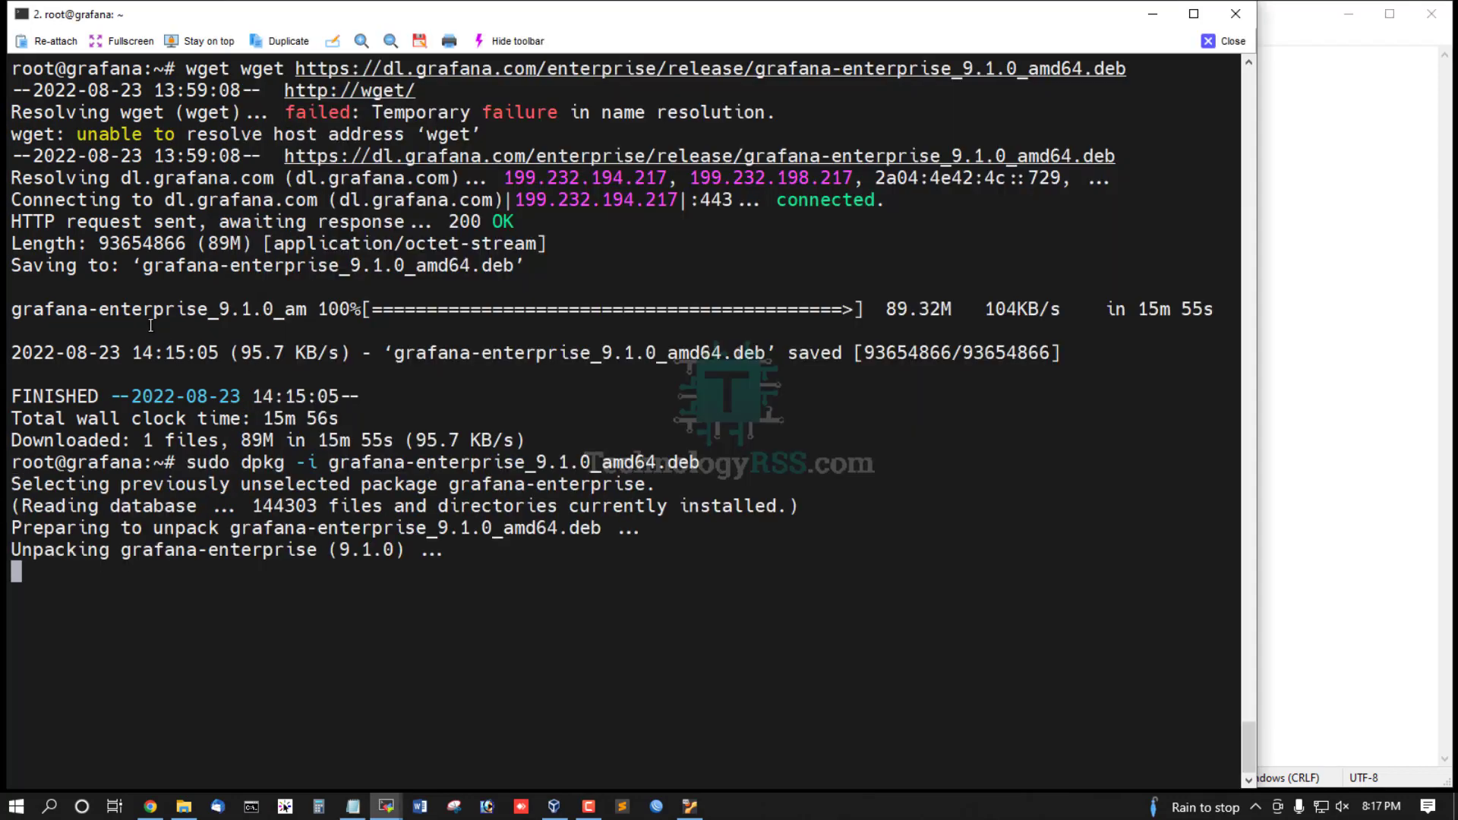
Step: Reload systemd with 'systemctl daemon-reload'
left_click(1330, 456)
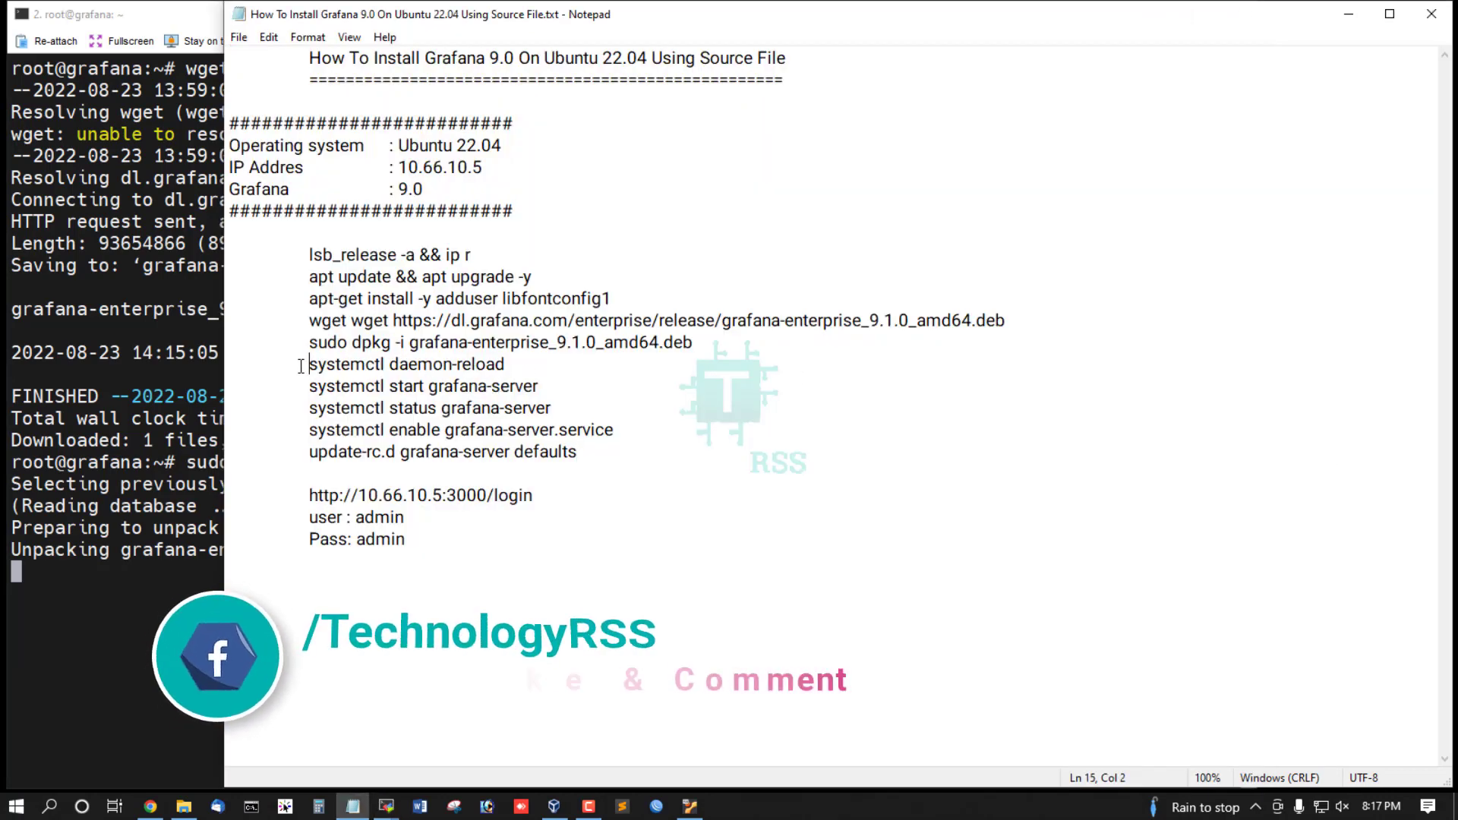
left_click_drag(309, 365, 508, 365)
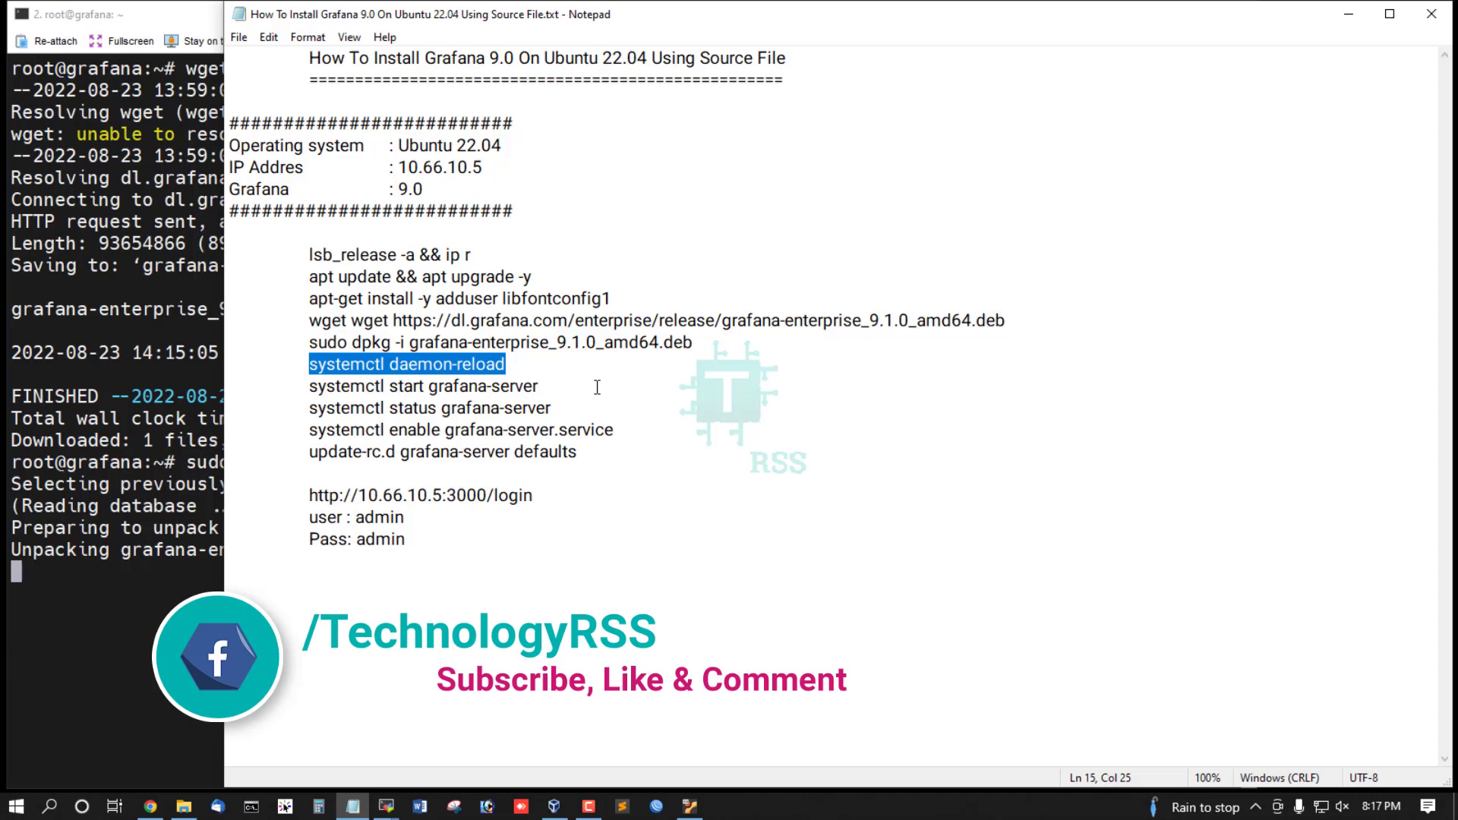
key("Right")
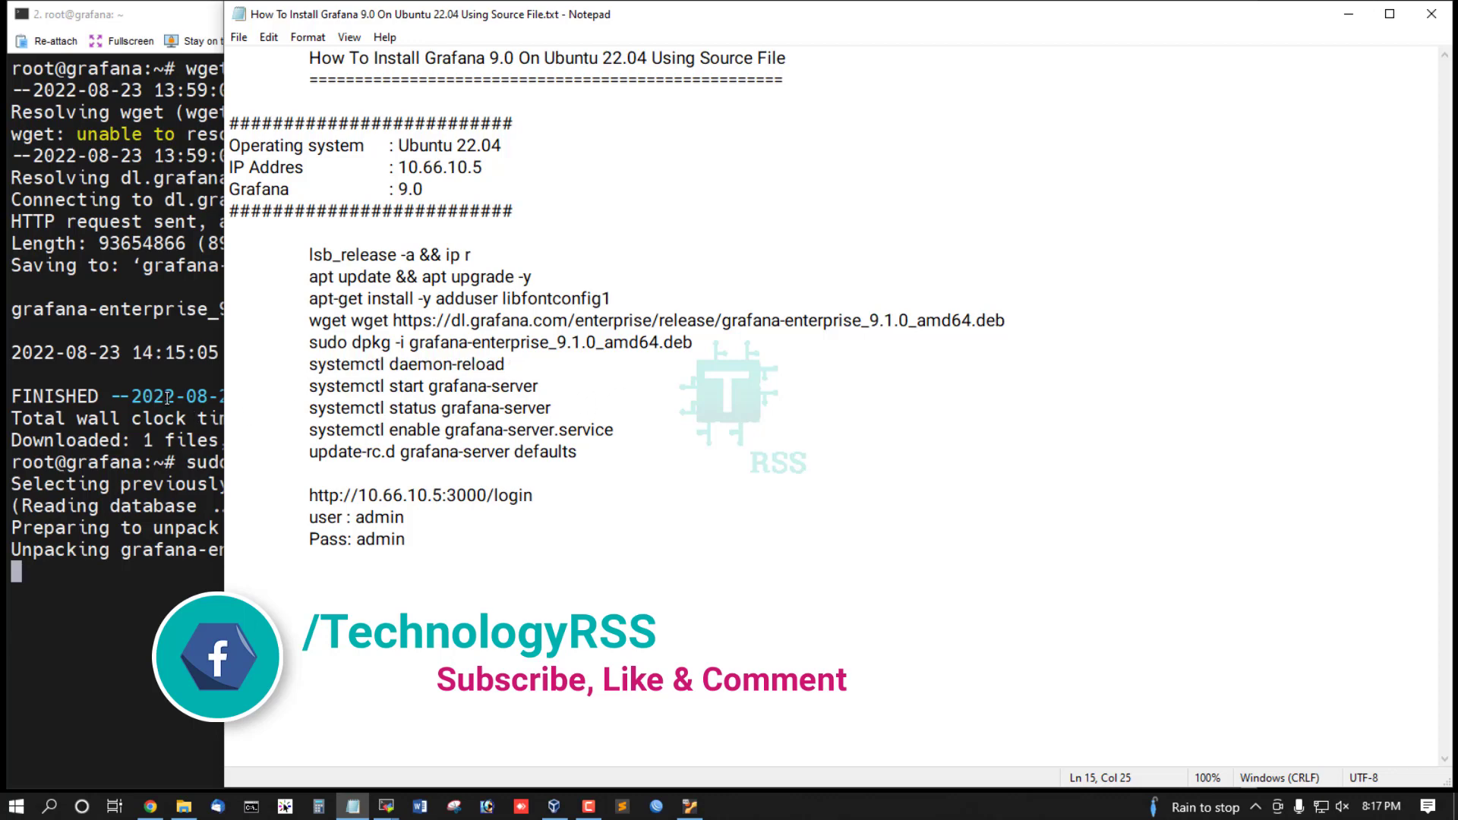
left_click(169, 400)
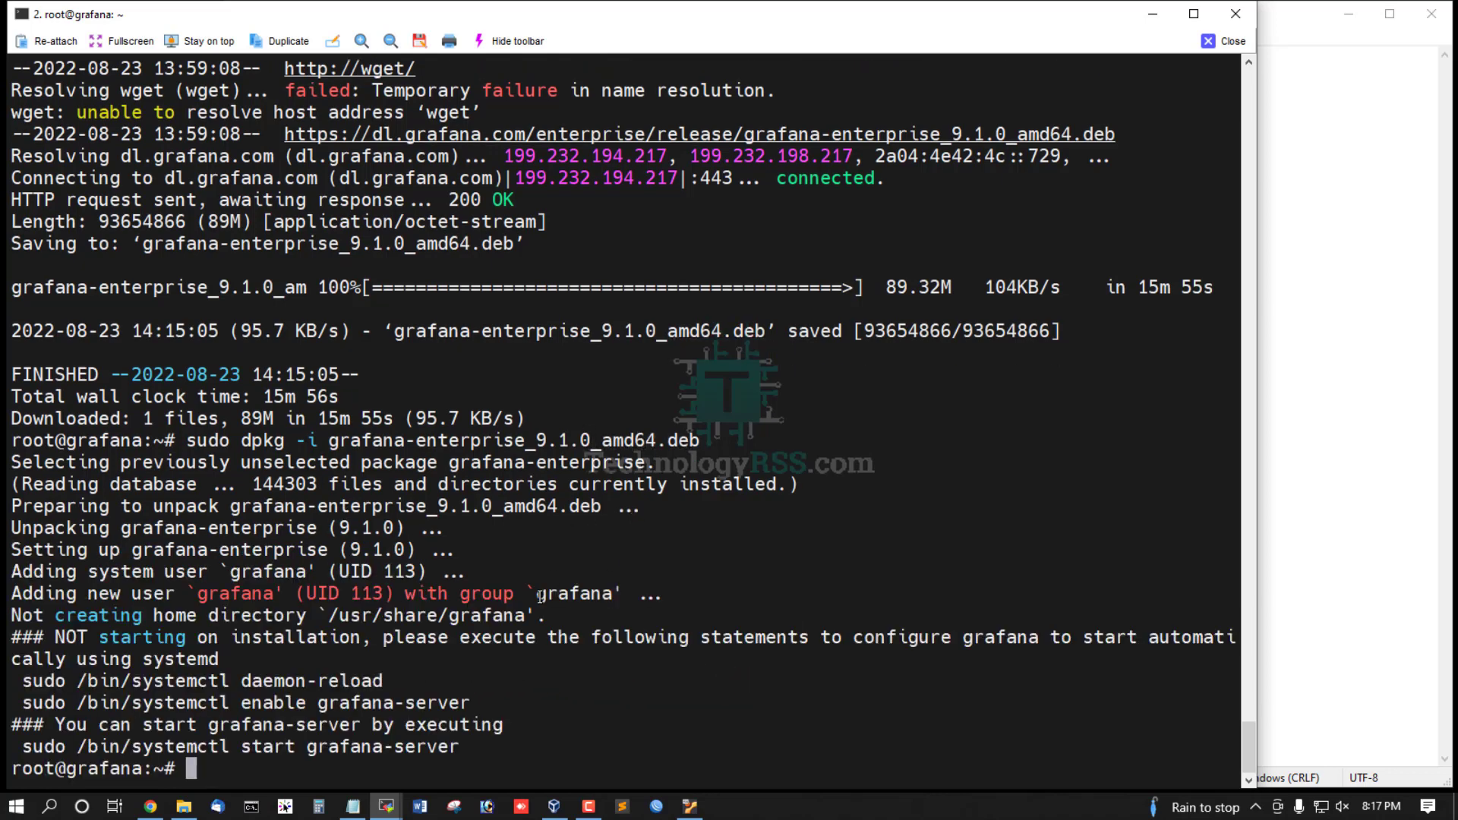
type("systemctl daemon-reload")
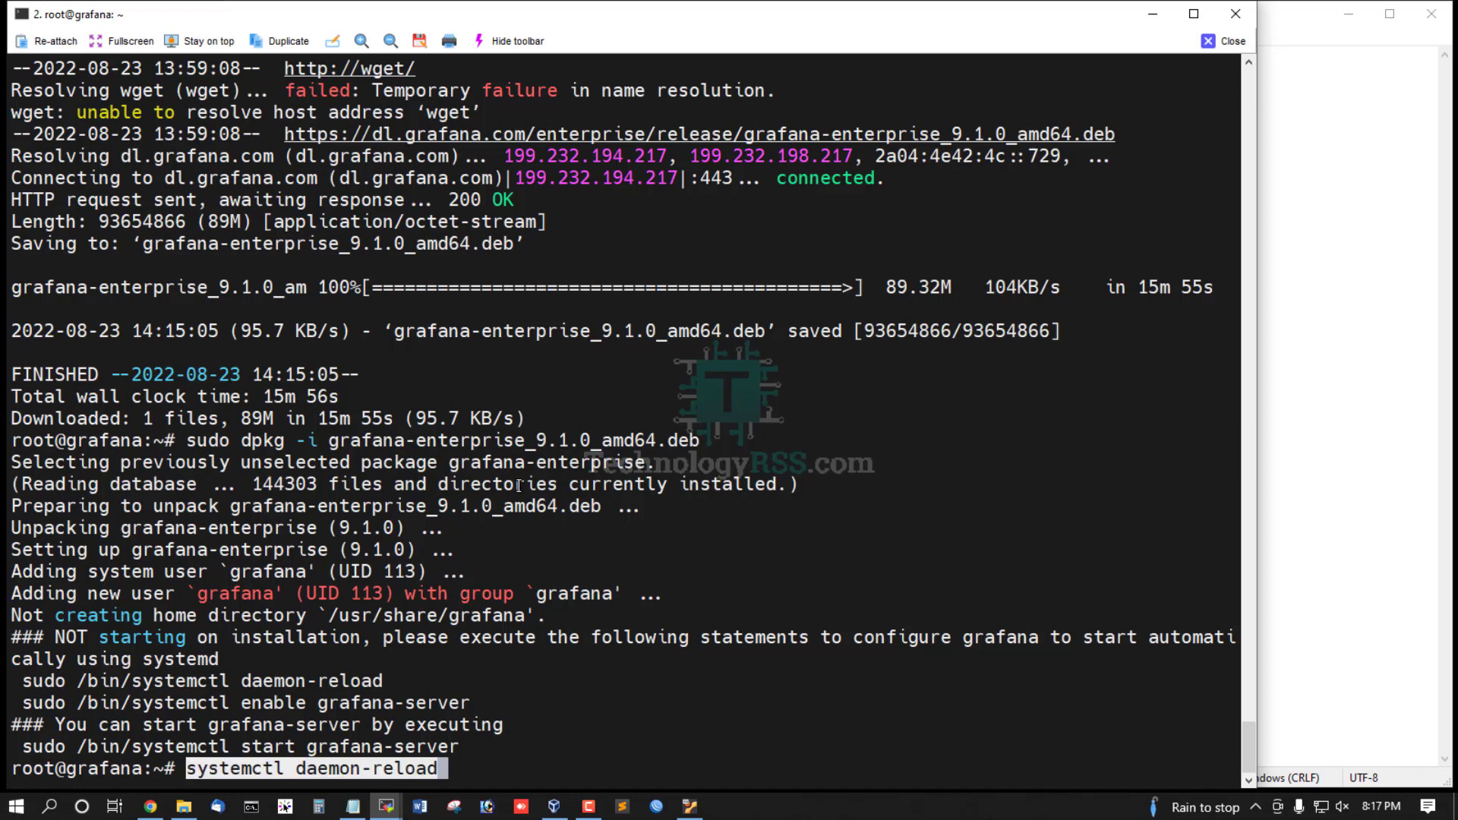
key("ctrl+l")
key("Return")
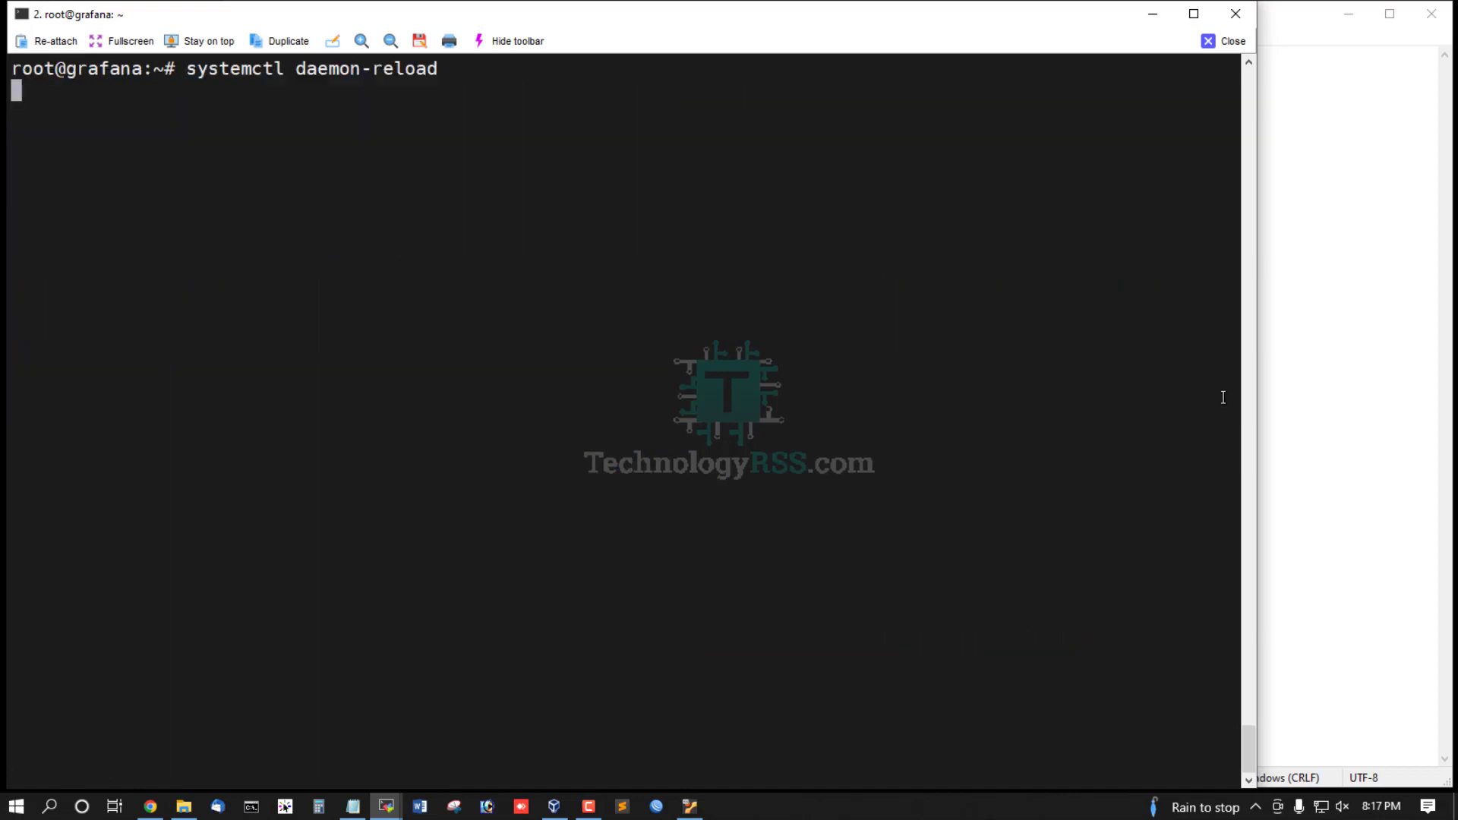
Step: Run 'systemctl status grafana-server' twice, showing the service loaded but inactive (dead)
left_click(1340, 400)
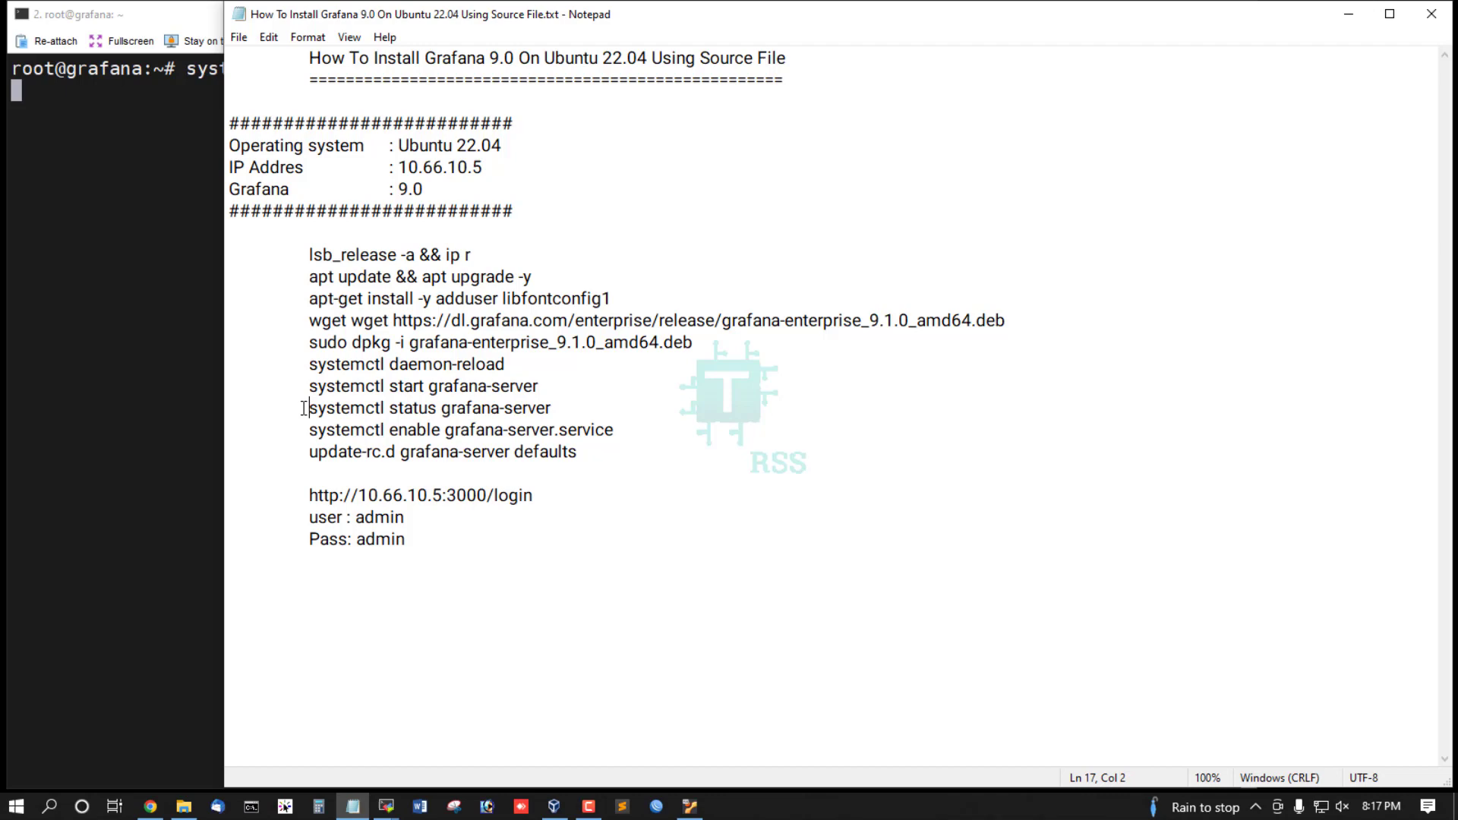
left_click_drag(309, 409, 613, 411)
key("ctrl+c")
left_click(147, 287)
right_click(426, 368)
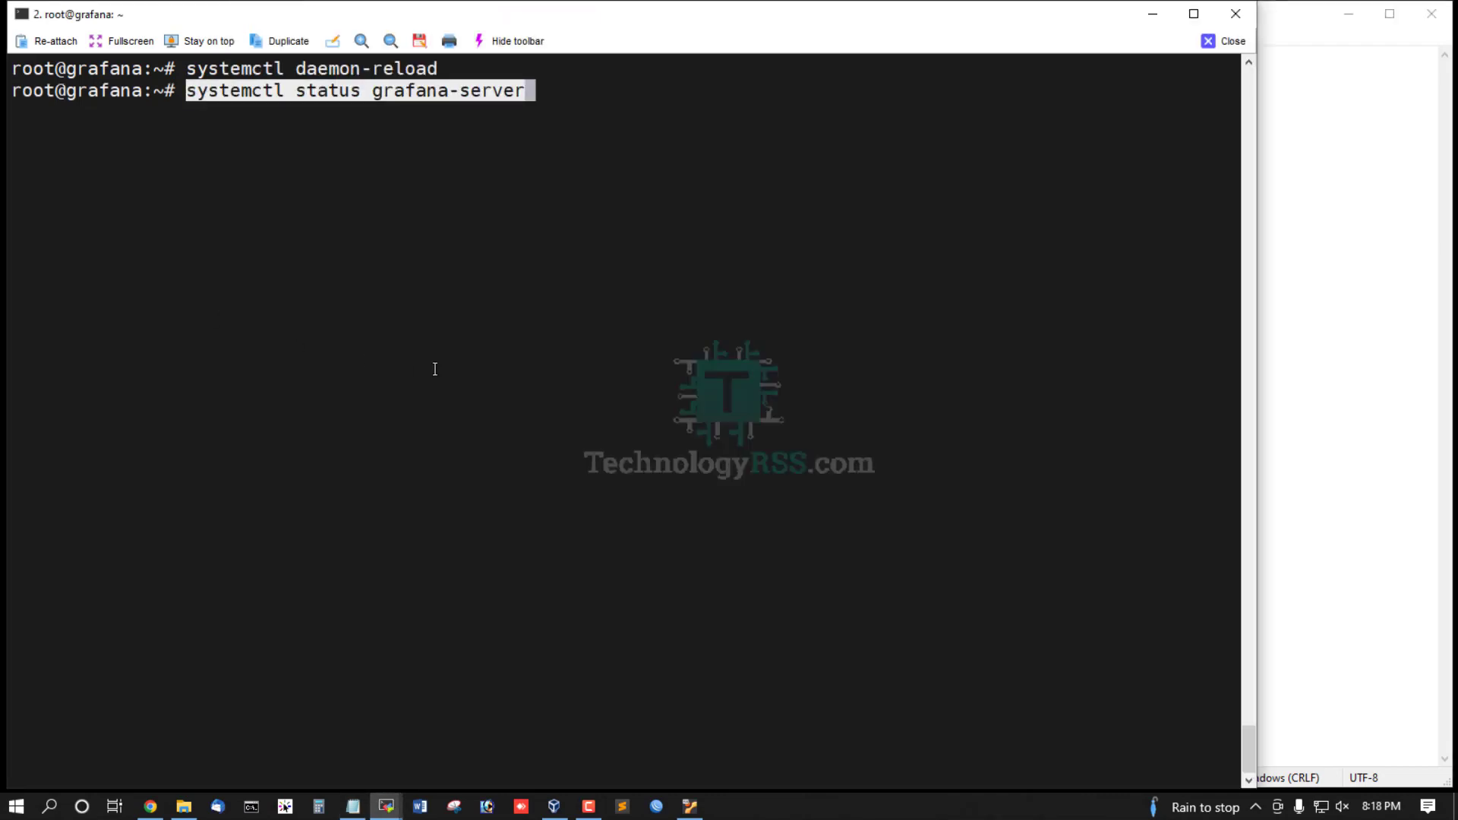
key("Return")
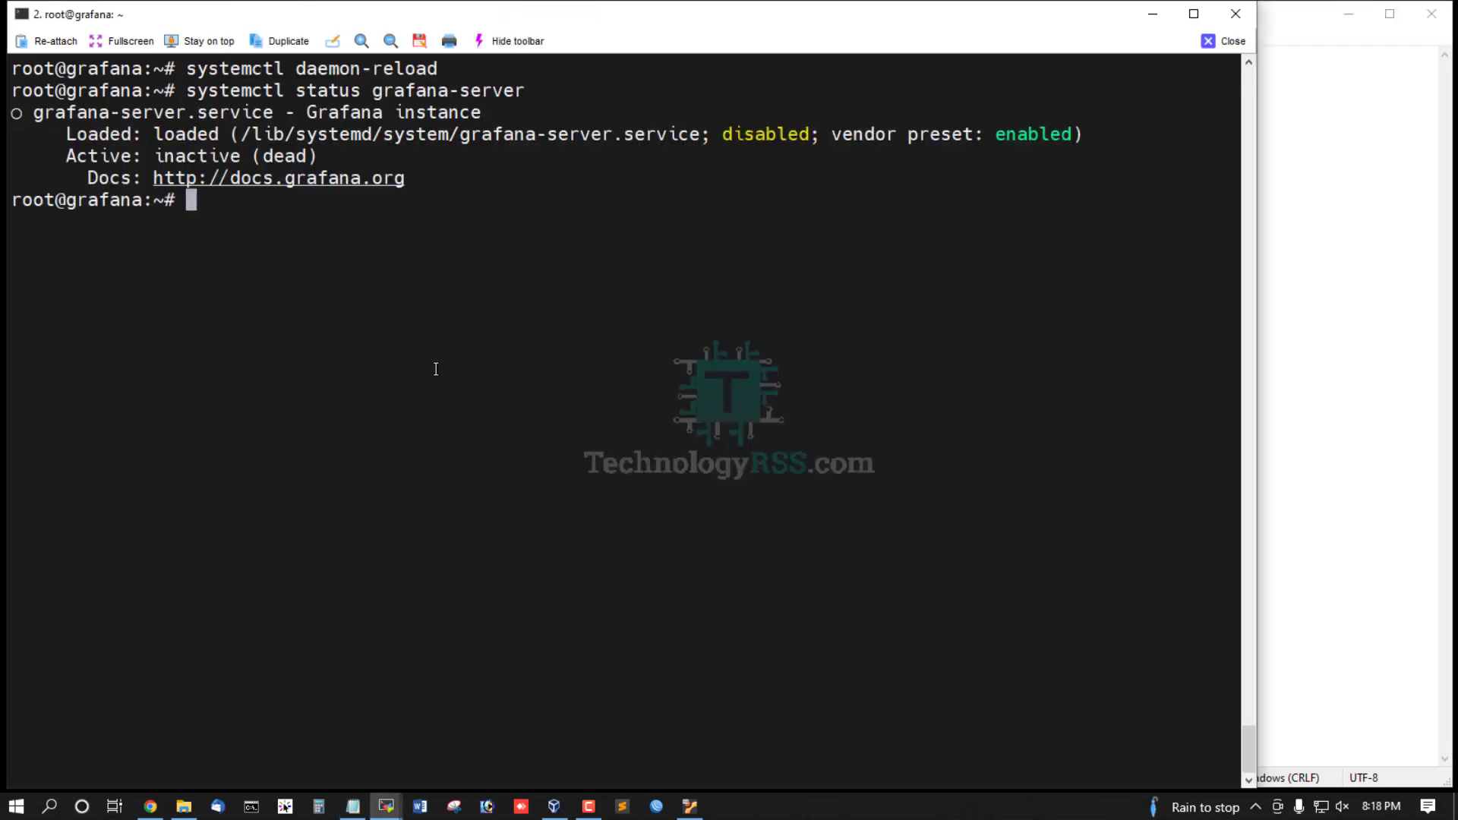
key("Up")
key("Return")
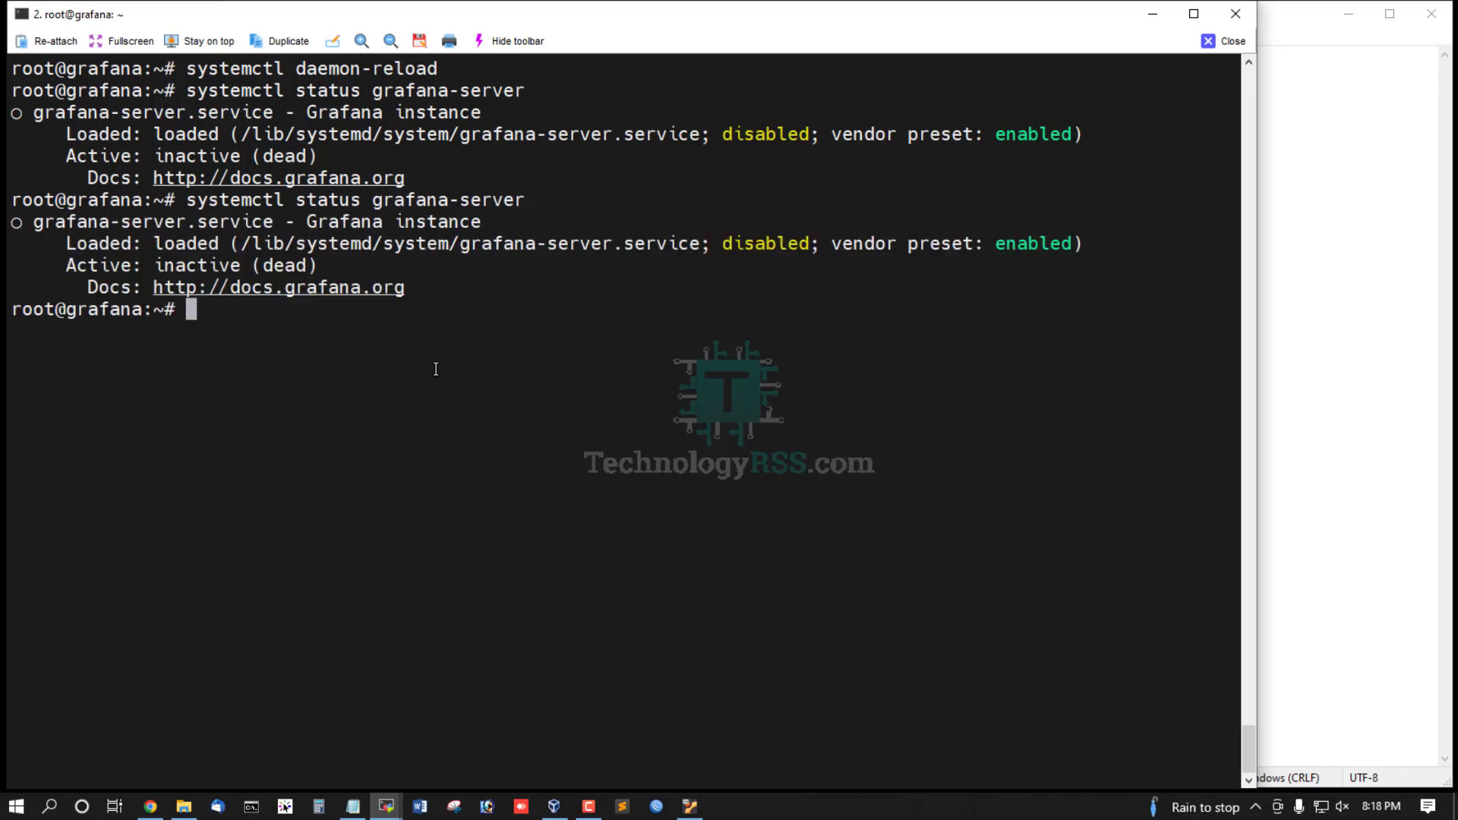
Step: Run 'systemctl start grafana-server' and check that its status reads active (running)
left_click(1311, 432)
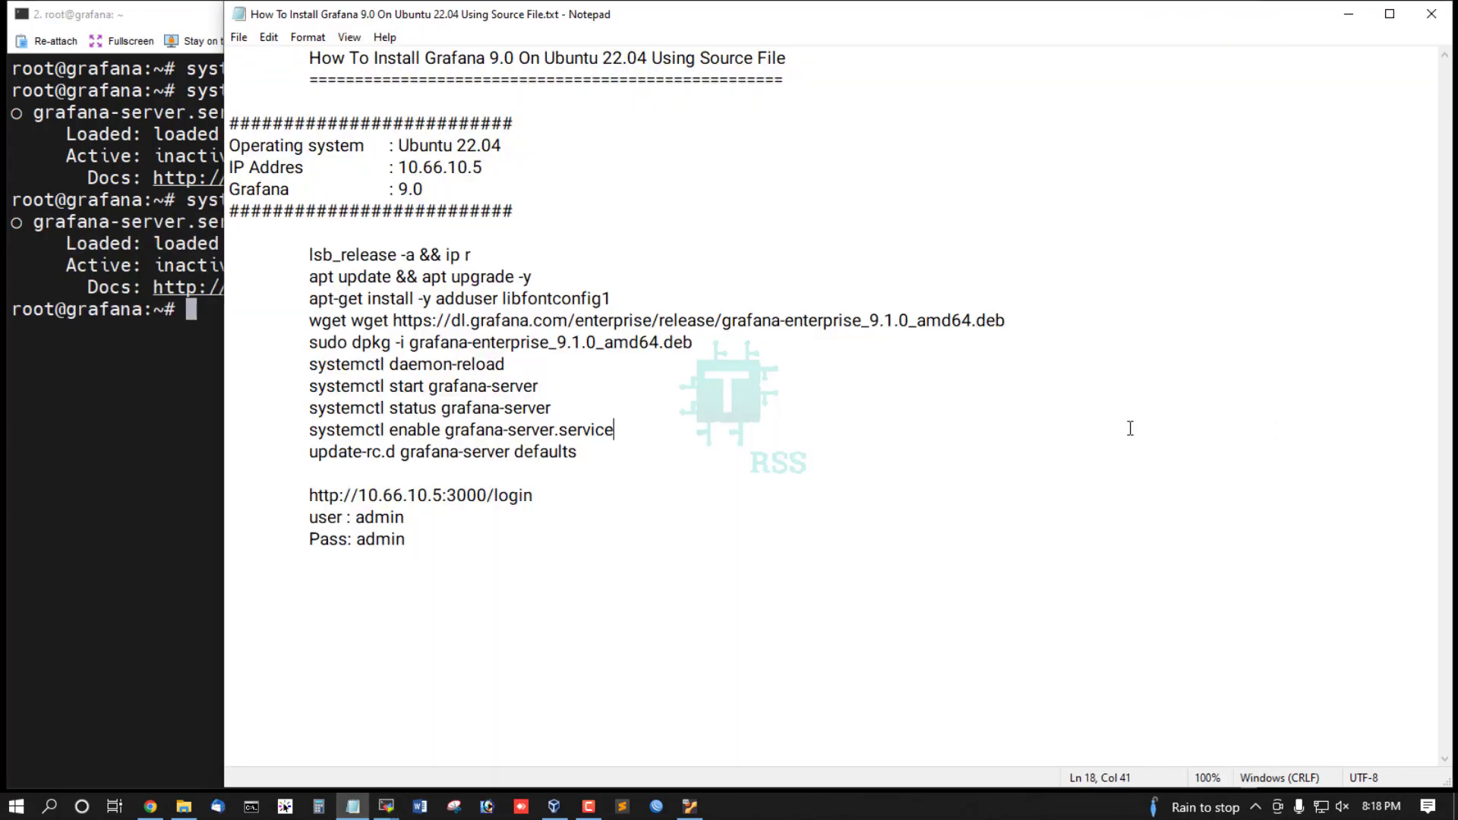
triple_click(299, 385)
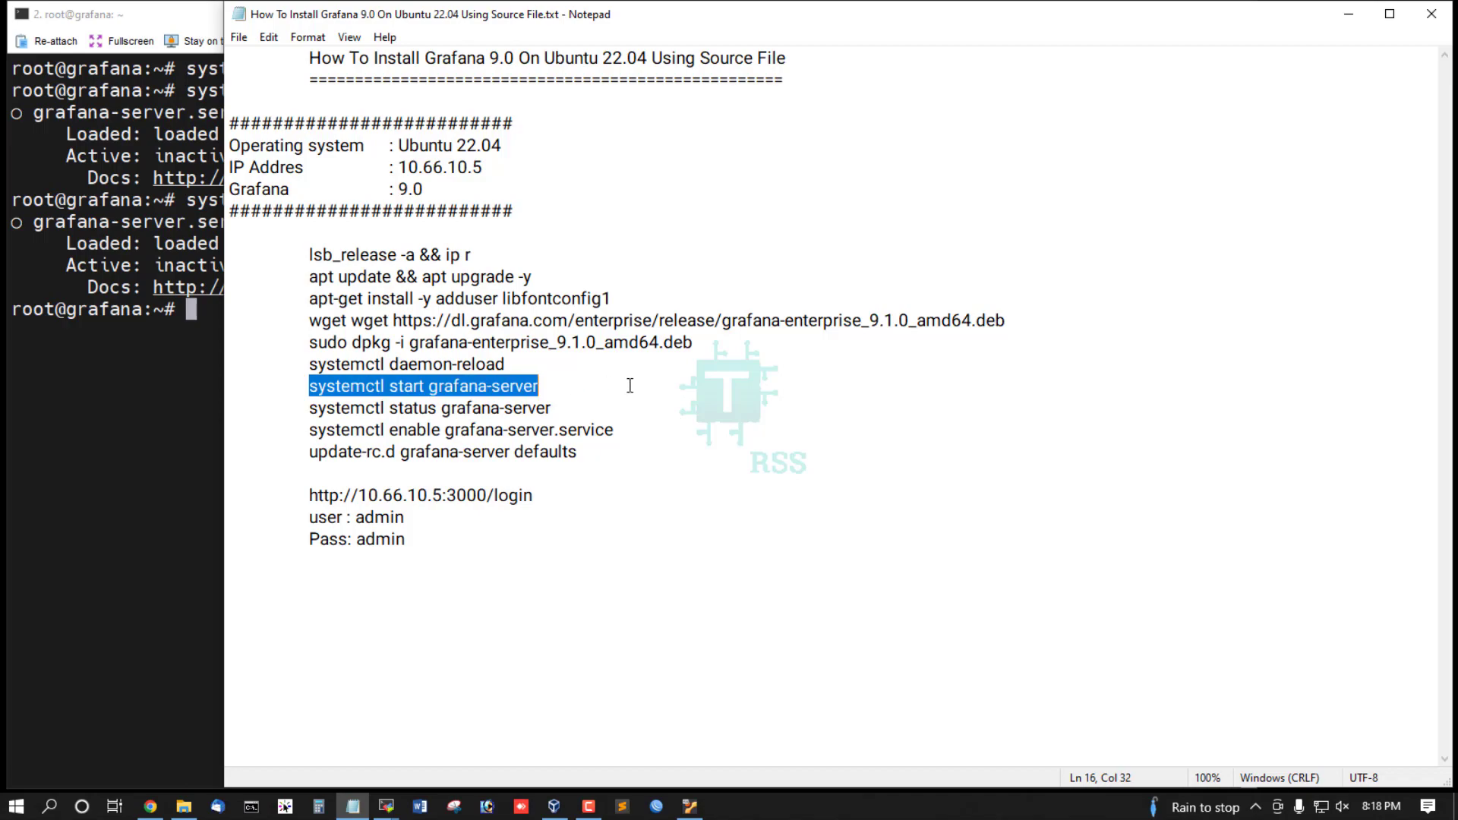
key("ctrl+c")
left_click(114, 457)
right_click(548, 402)
key("Return")
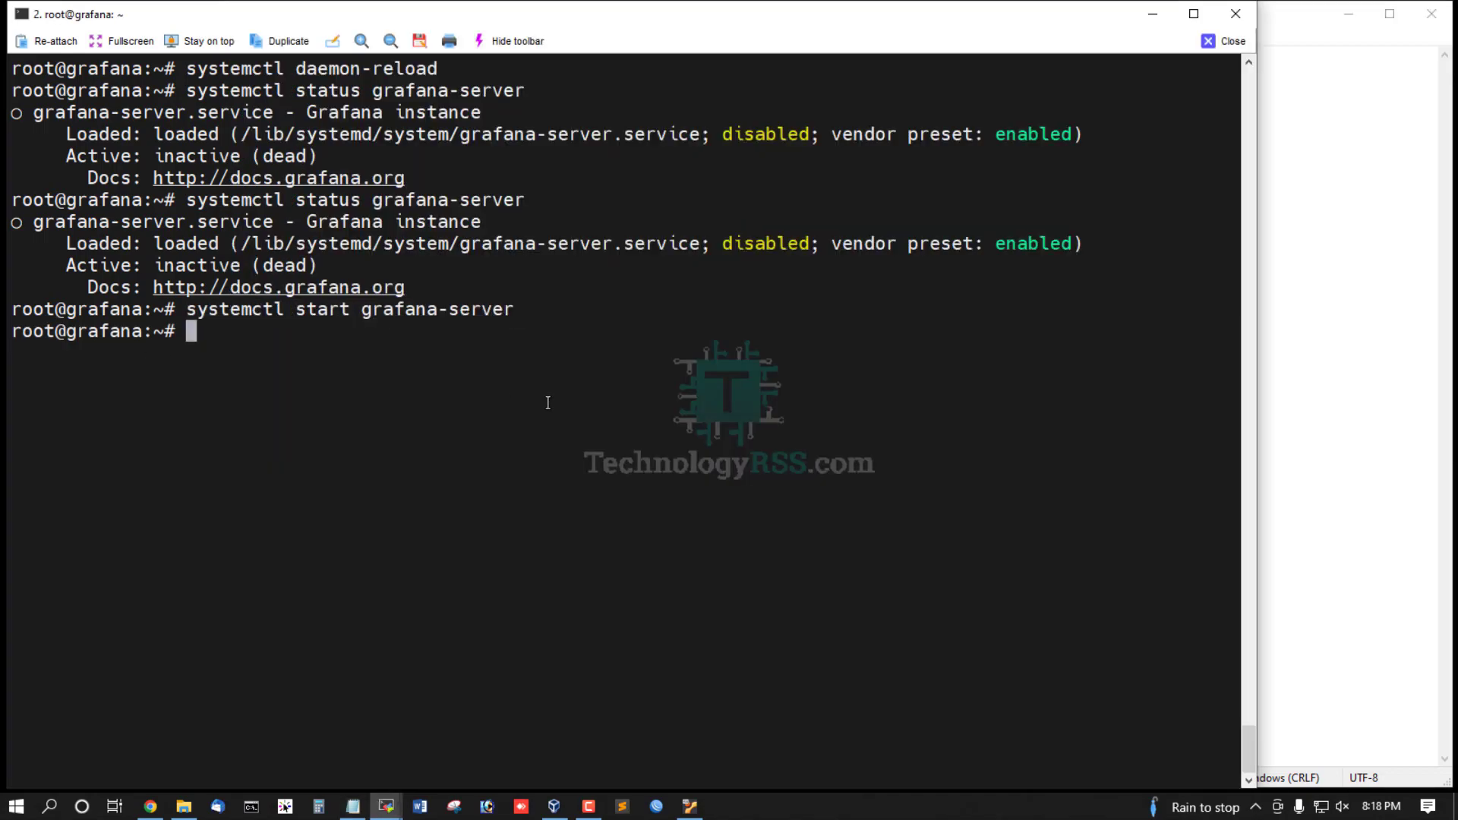
key("Up")
key("Up")
key("Return")
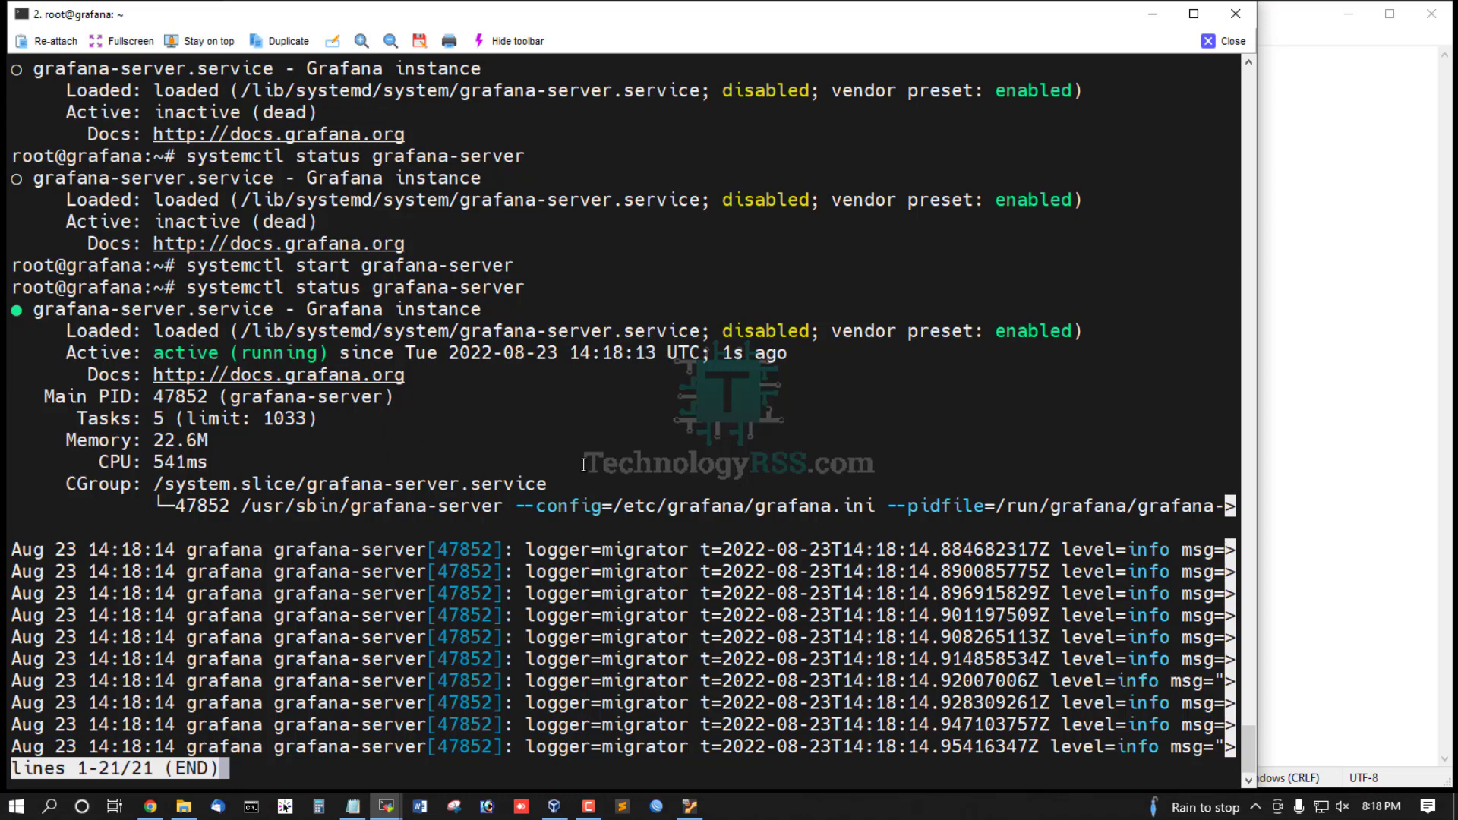
key("q")
Step: Copy 'update-rc.d grafana-server defaults' from the notes and submit it in the terminal
left_click(1340, 450)
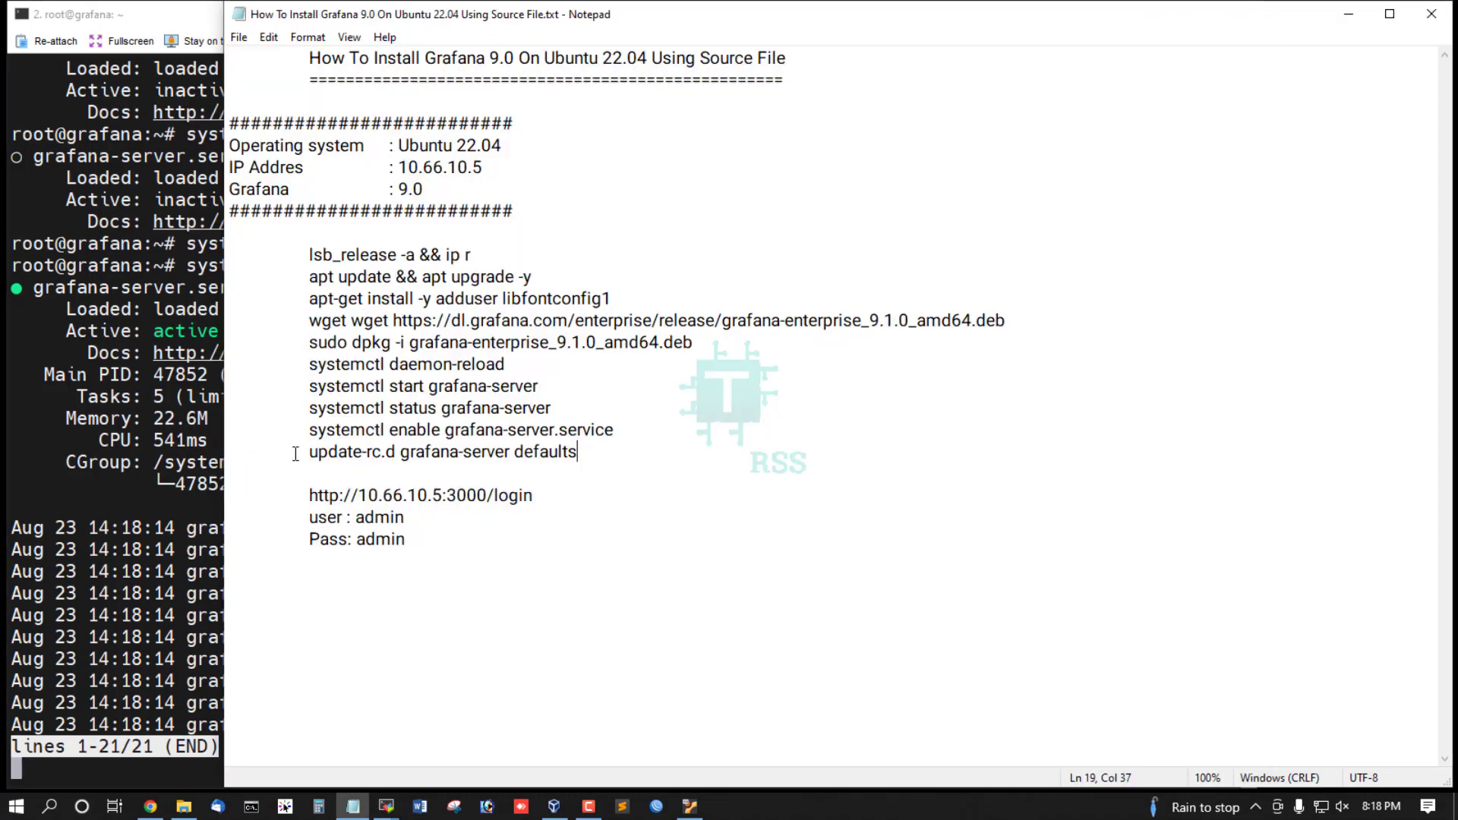
triple_click(342, 452)
key("ctrl+c")
left_click(178, 355)
right_click(178, 355)
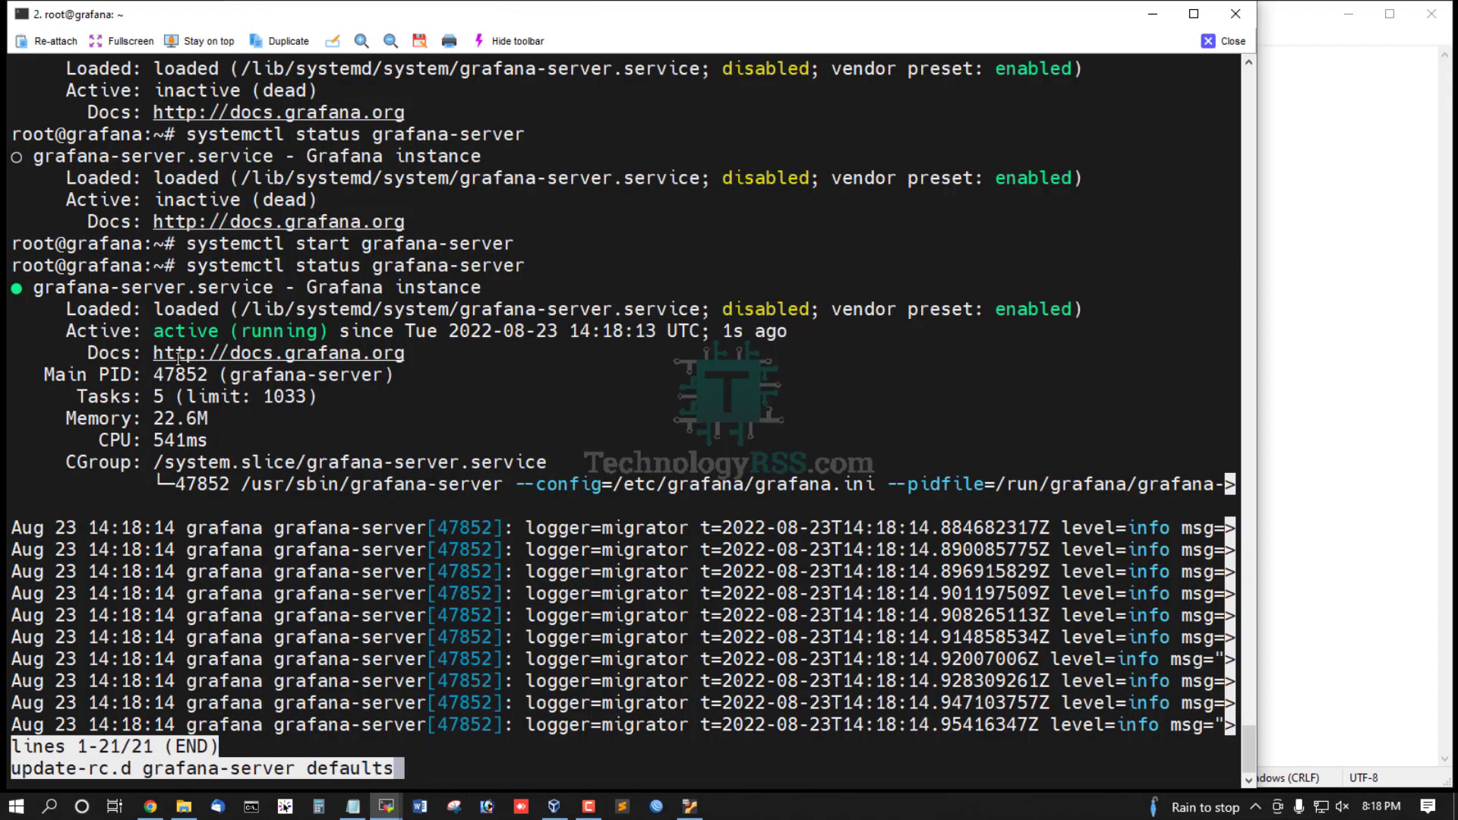
key("Return")
right_click(202, 321)
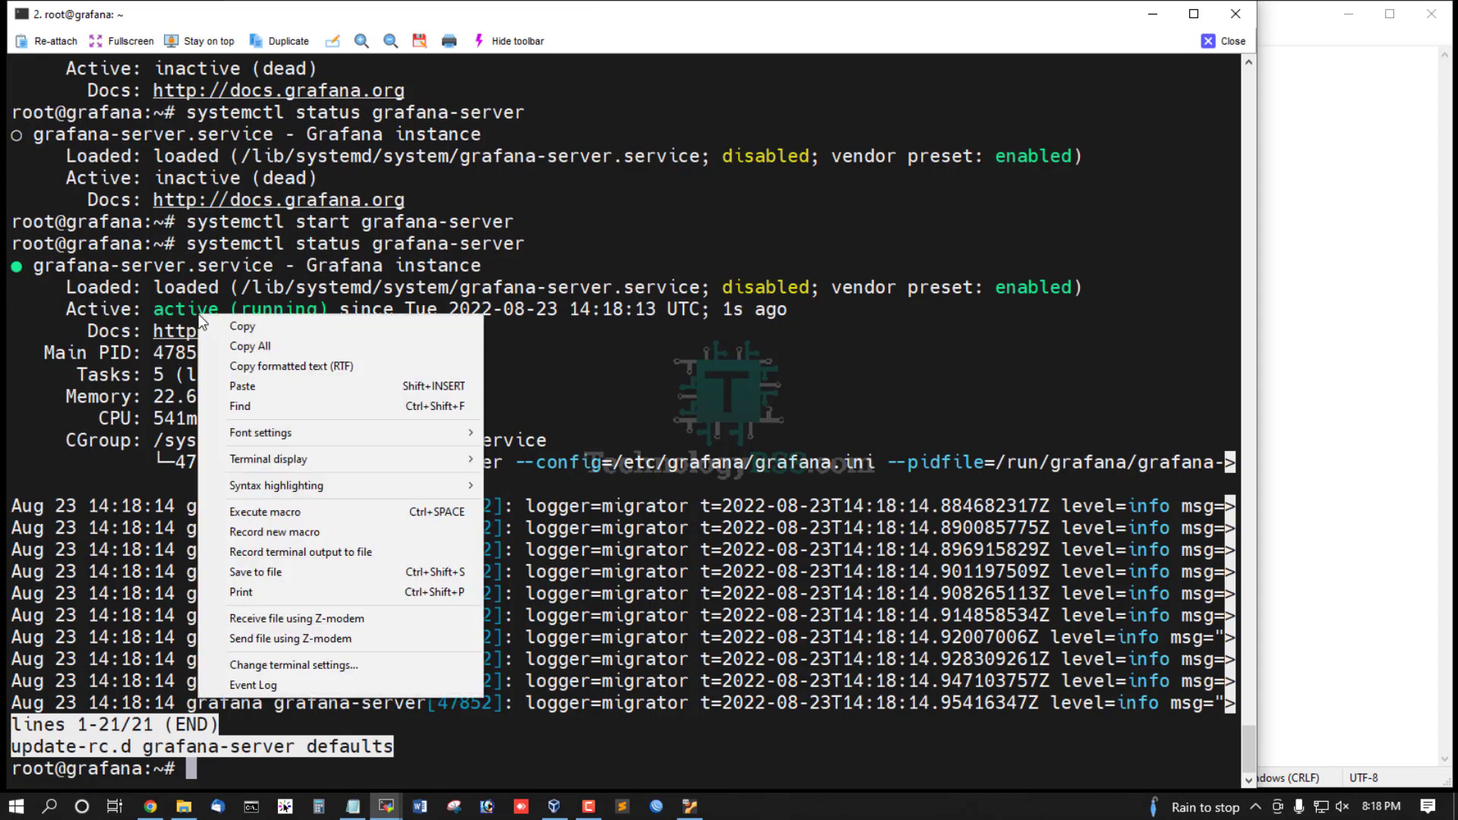
Step: Dismiss the context menu, clear the prompt, and run 'update-rc.d grafana-server defaults'
left_click(701, 251)
key("ctrl+l")
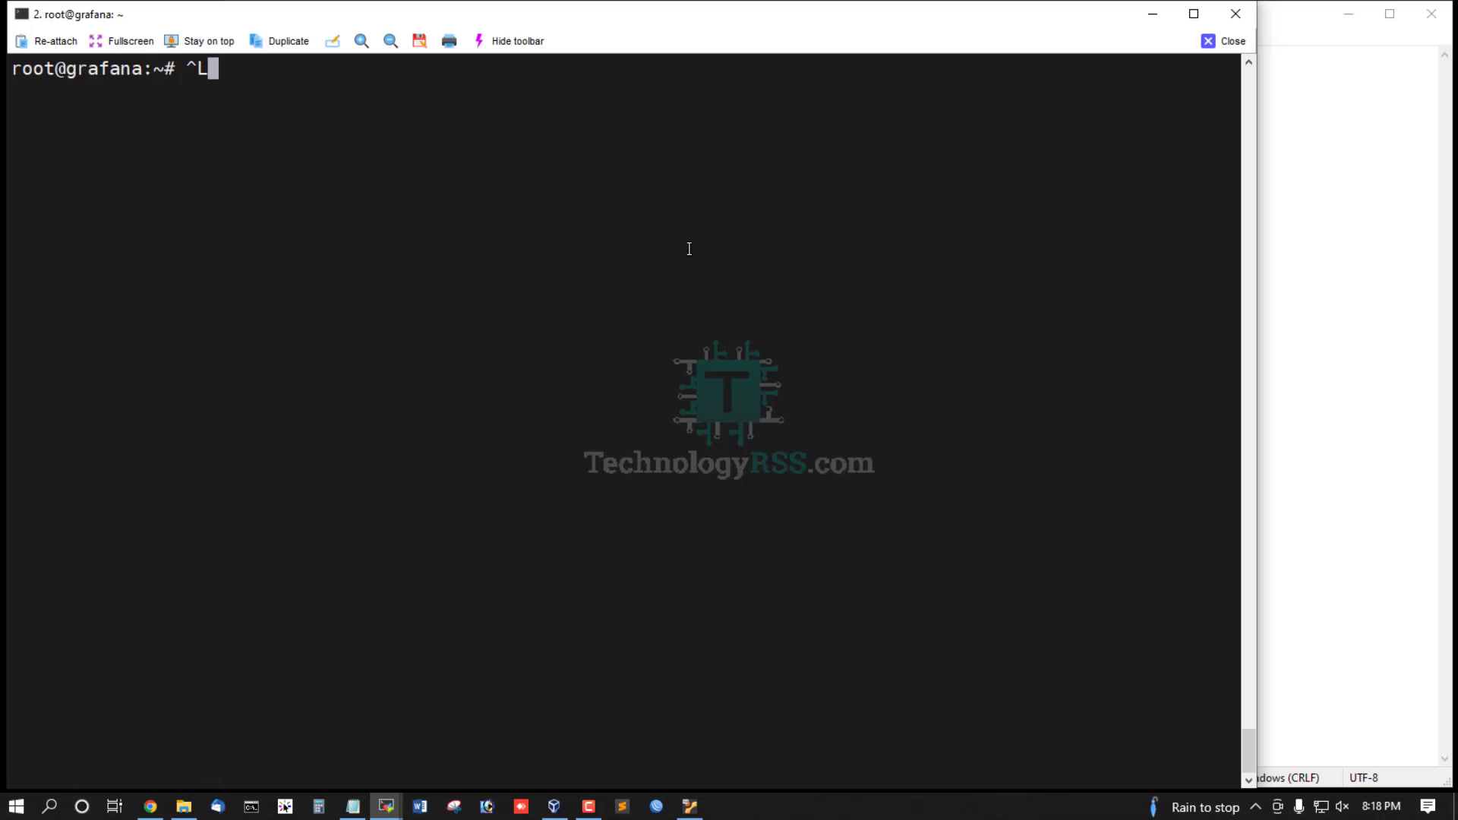
key("BackSpace")
key("BackSpace")
right_click(688, 248)
key("Return")
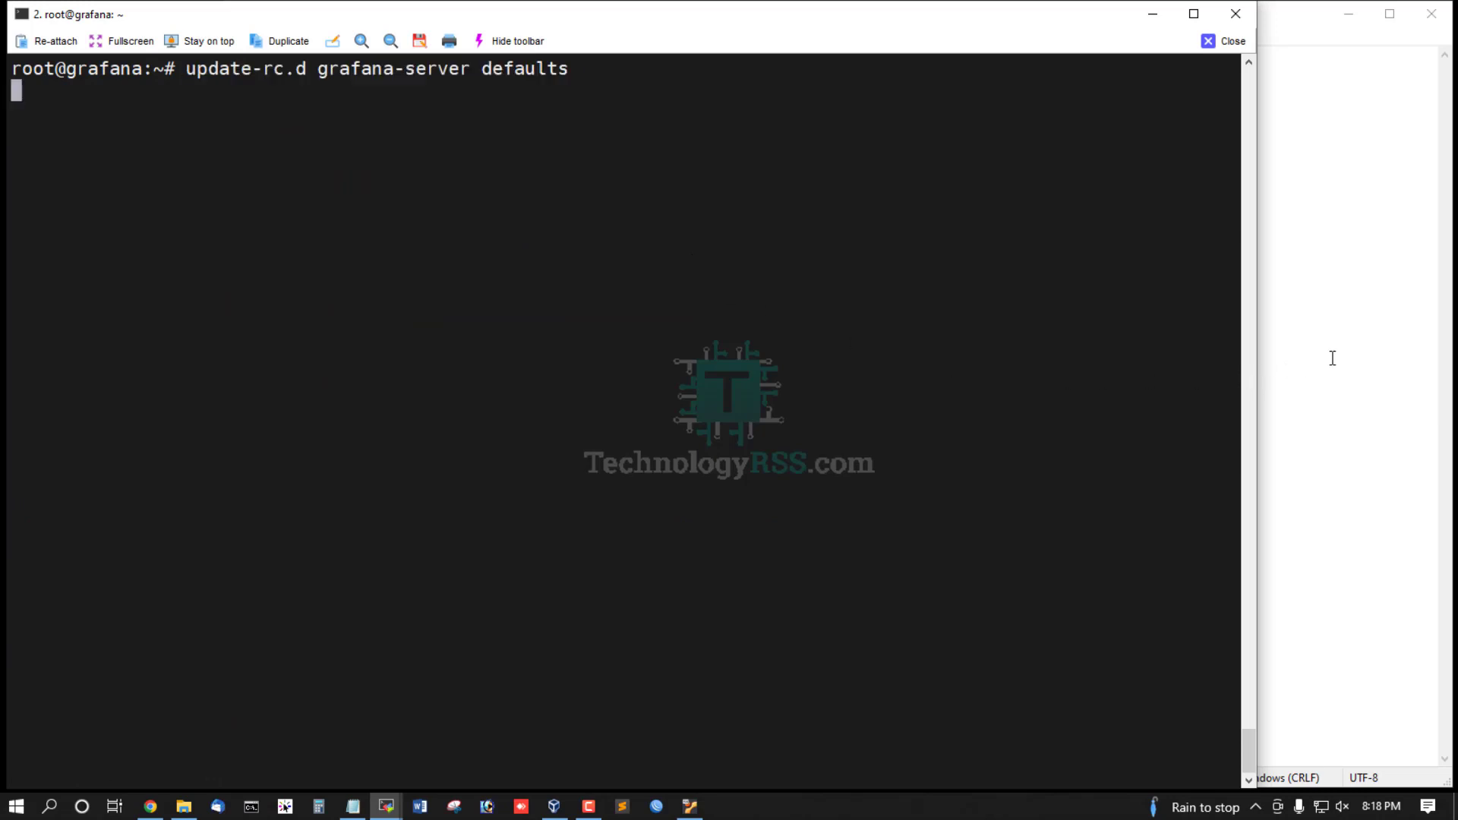
Step: Select the Grafana login URL in the install notes
left_click(1331, 358)
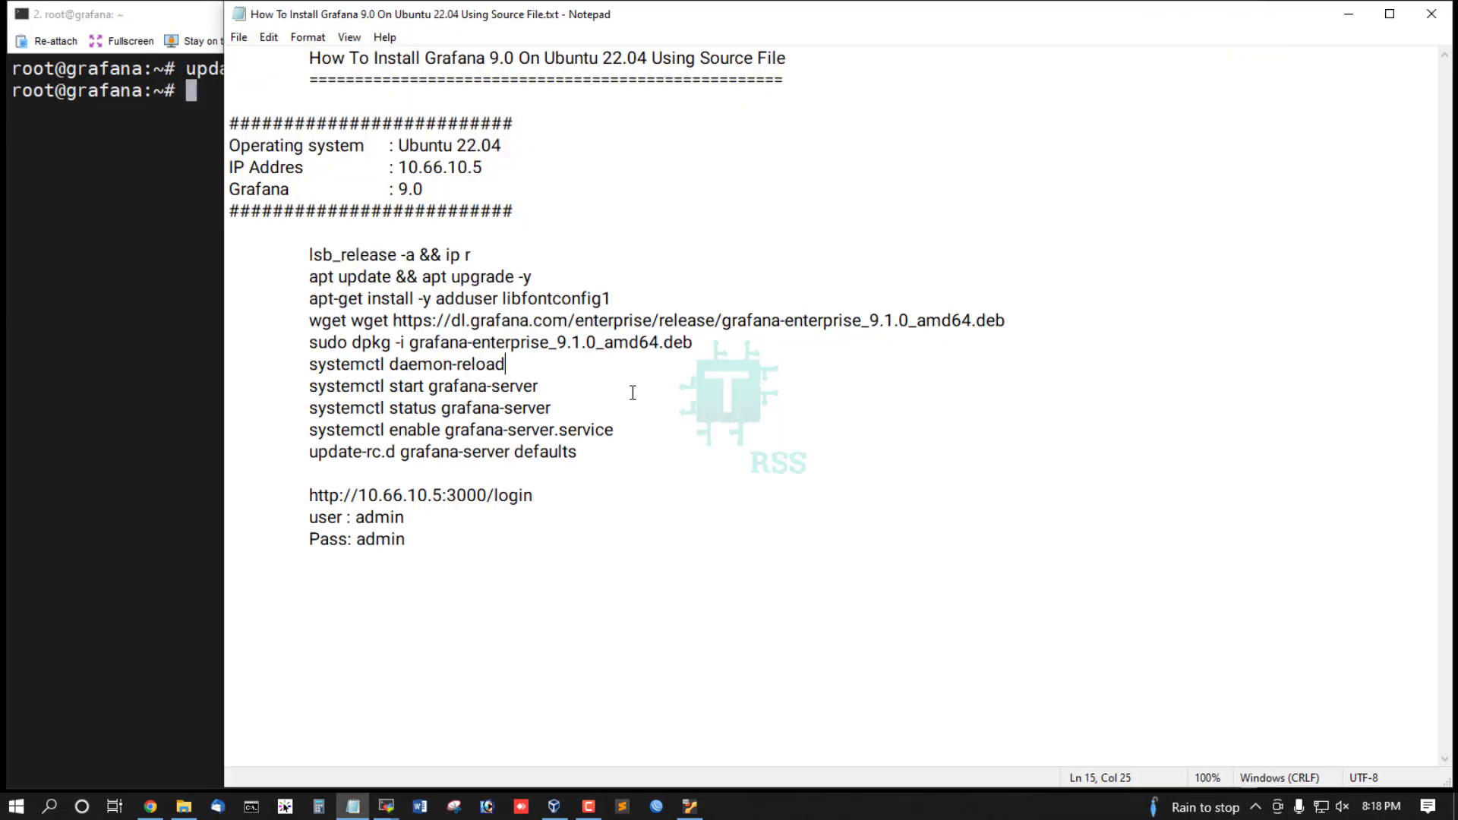
double_click(391, 497)
left_click(161, 398)
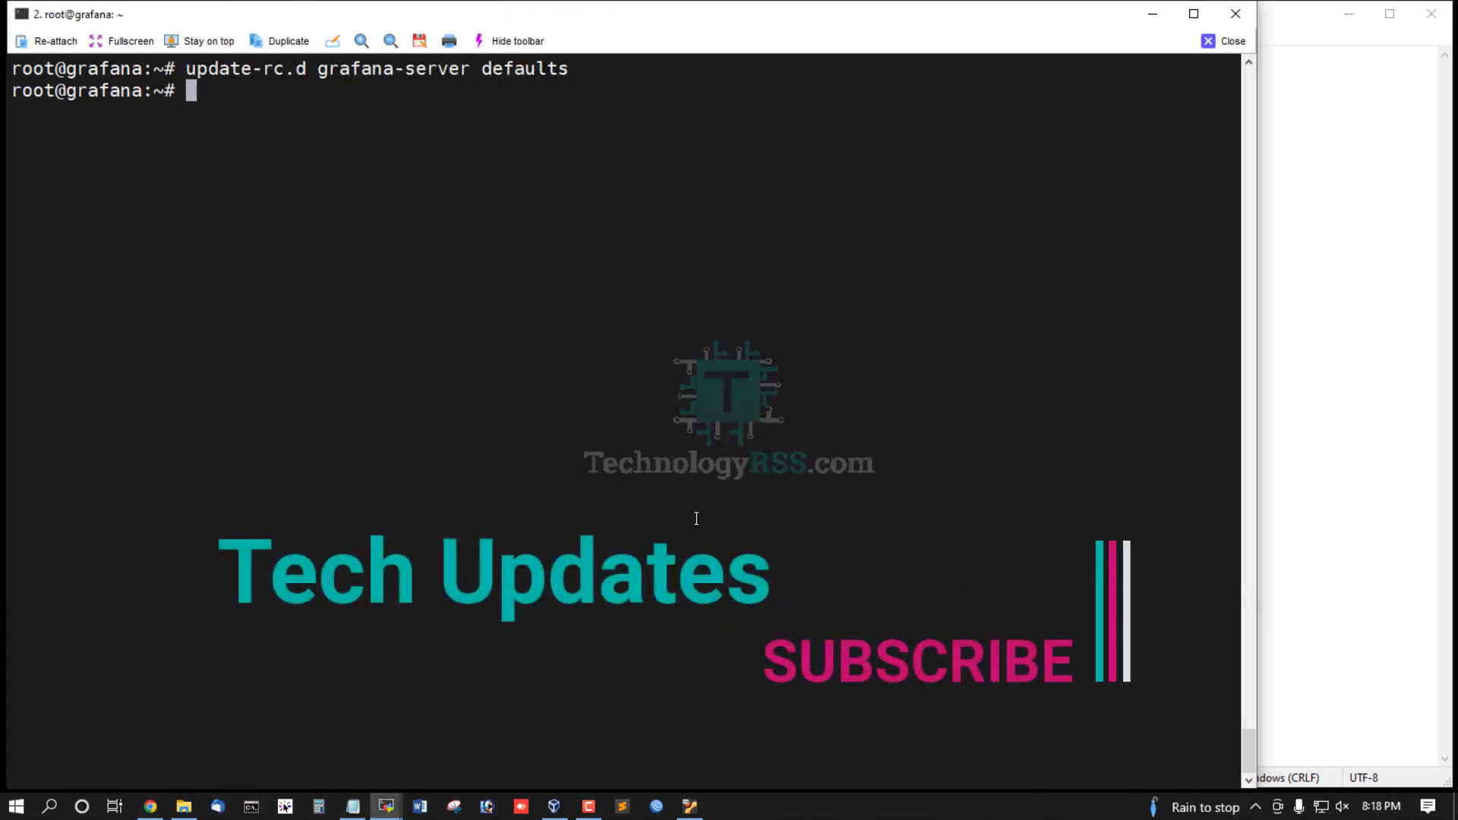
key("alt+Tab")
left_click(728, 474)
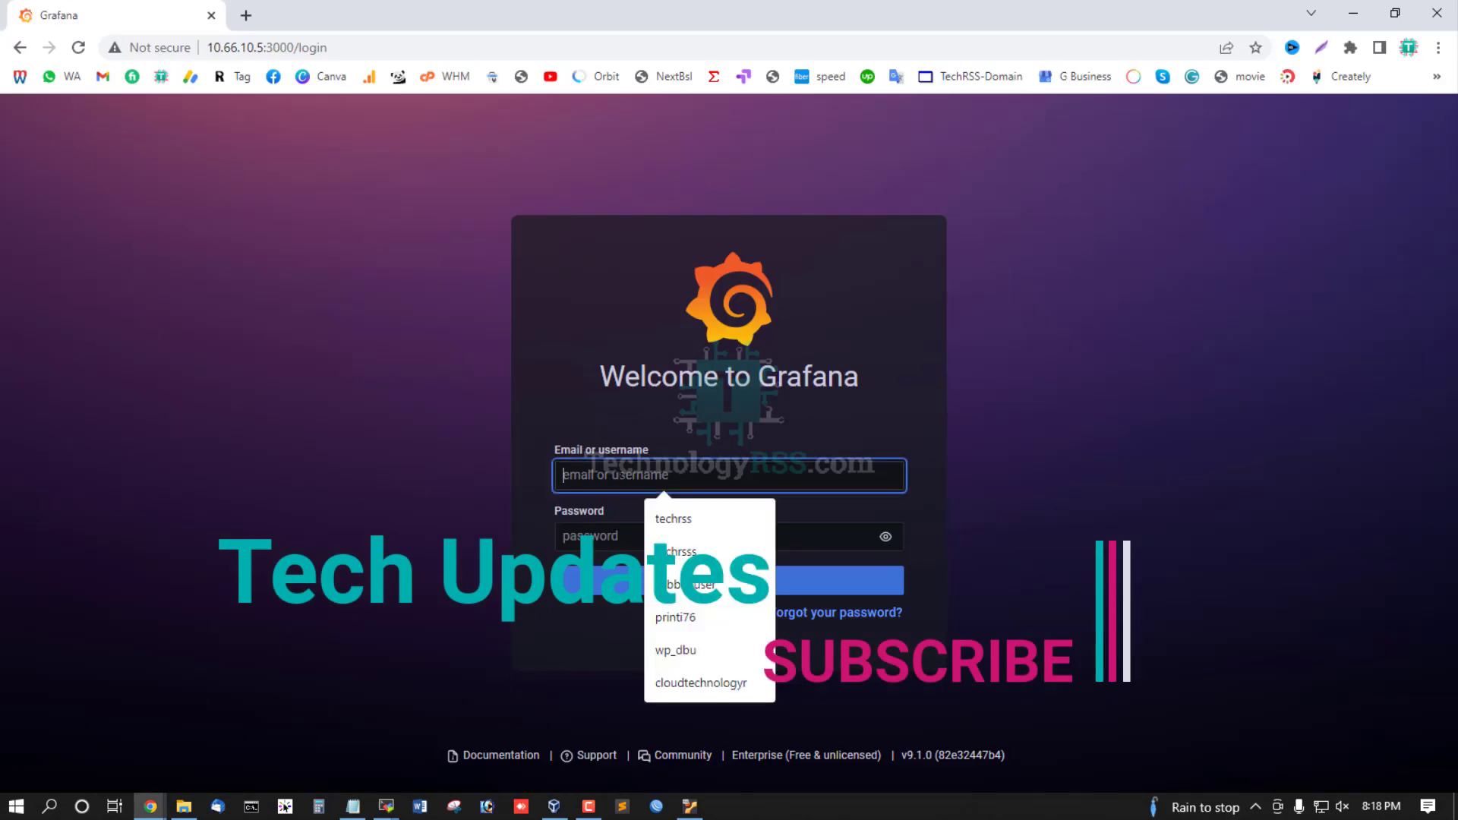
key("Tab")
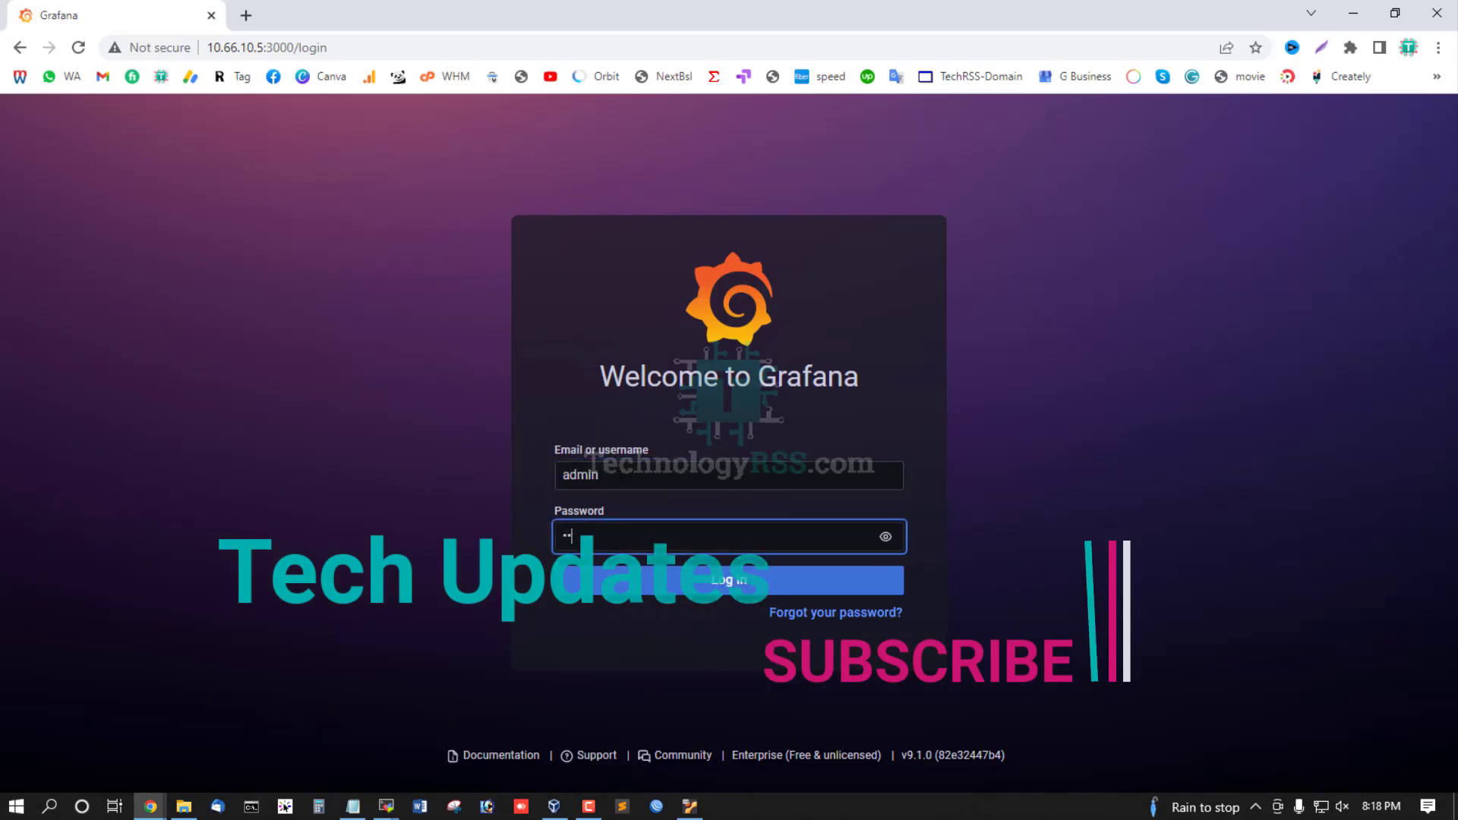
key("Return")
key("BackSpace")
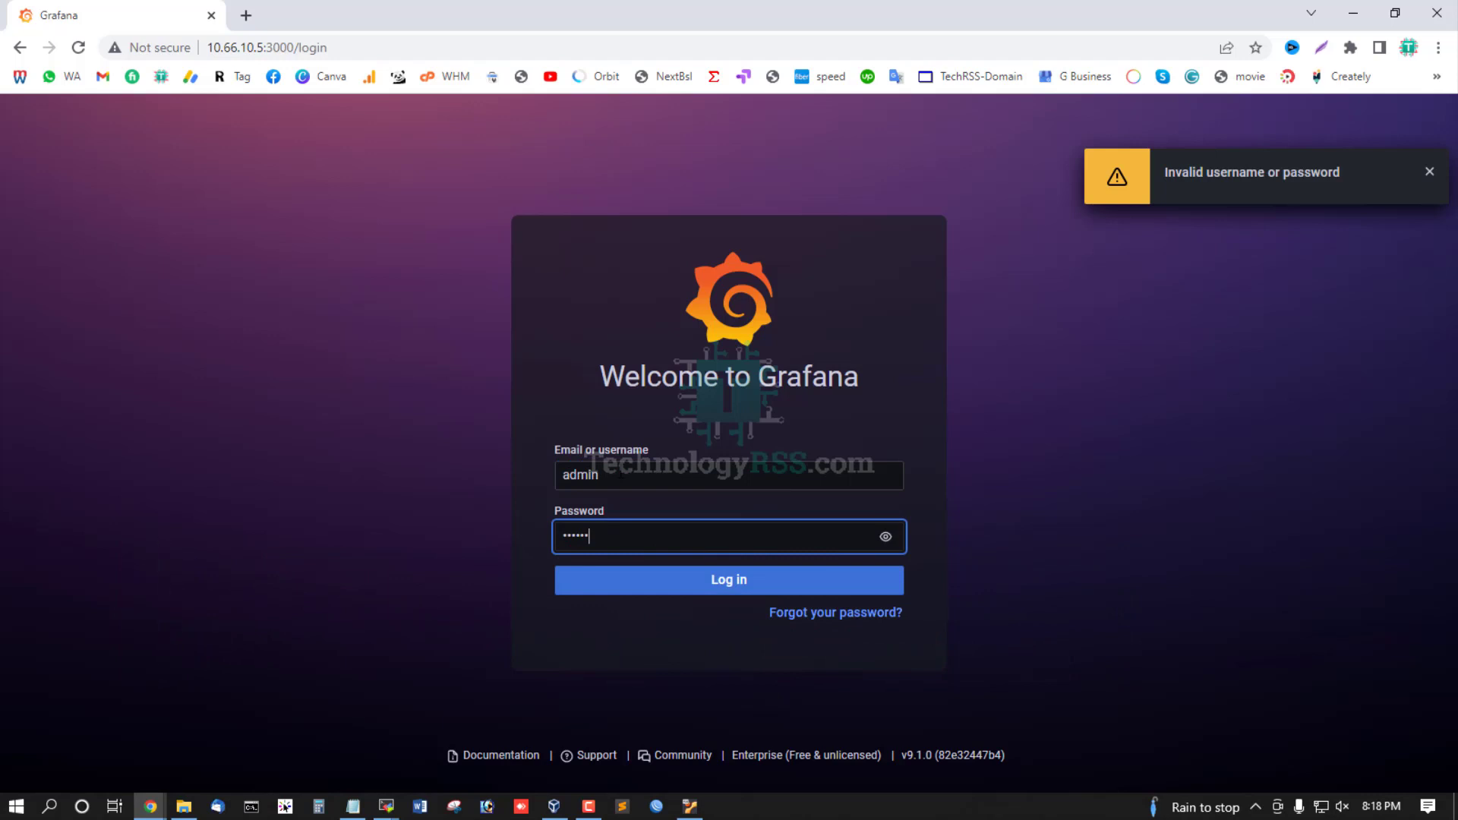
key("ctrl+a")
key("Return")
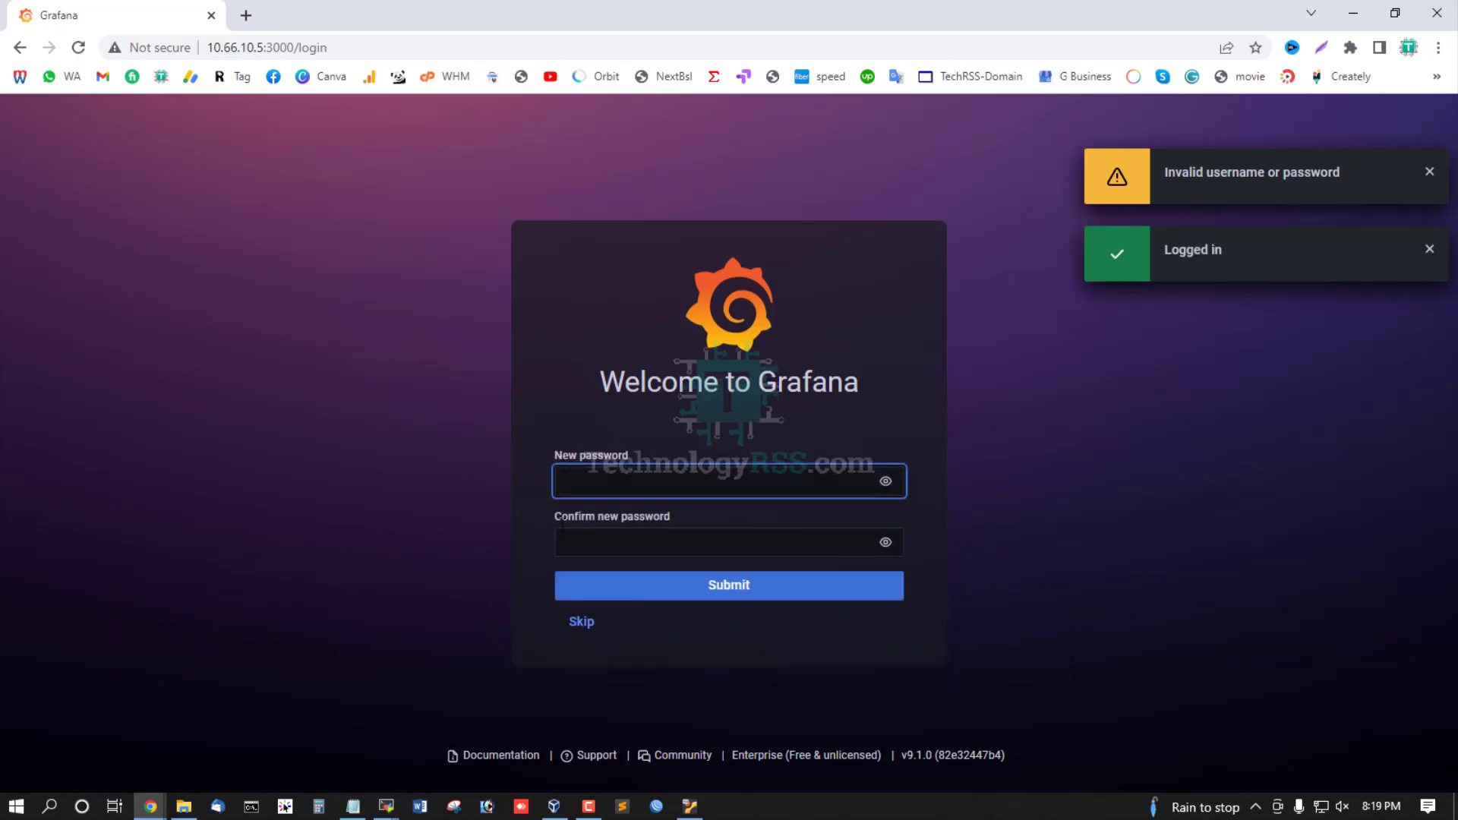
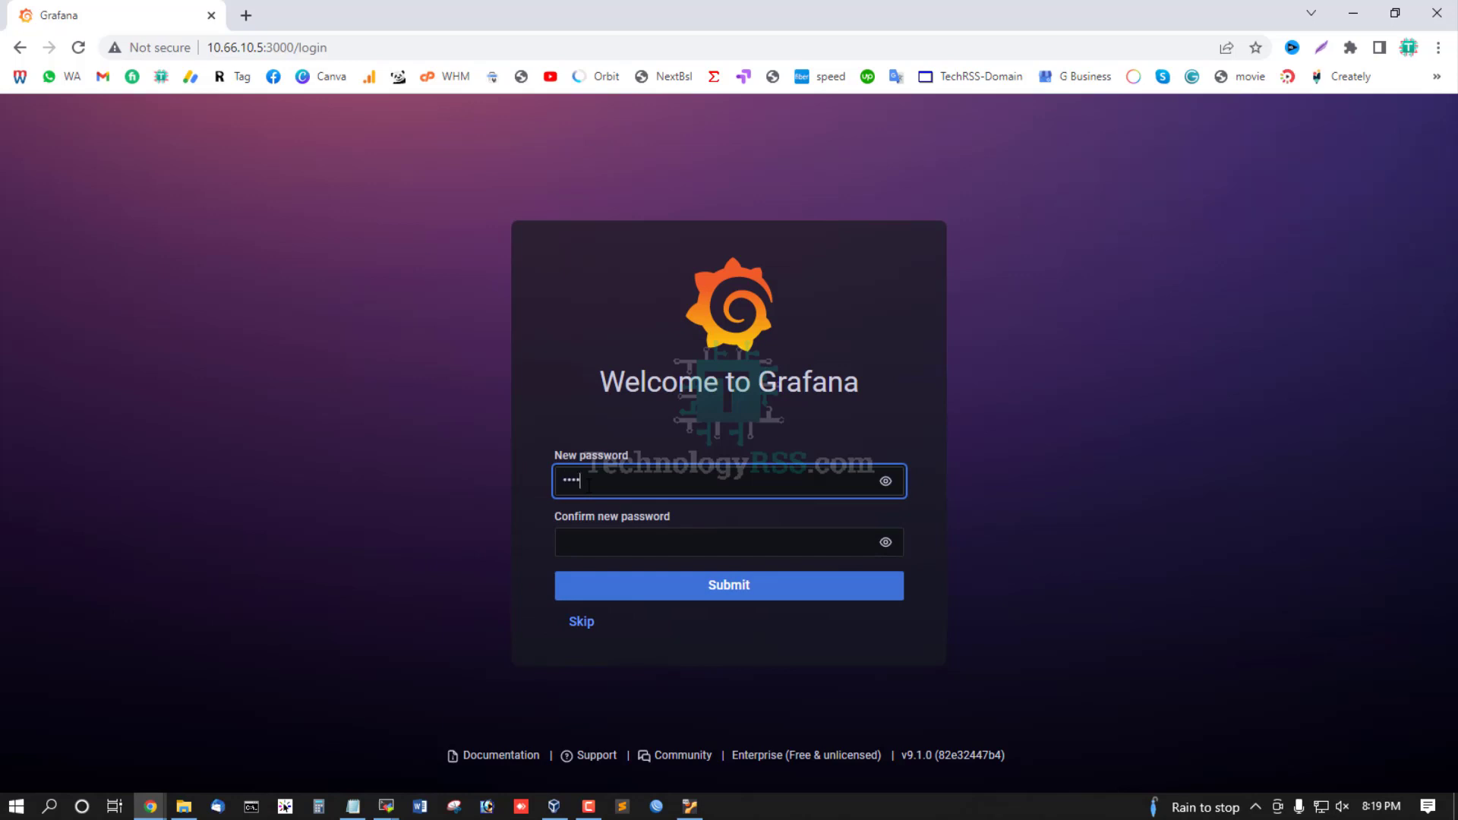
Step: Fill in New password and Confirm new password, then submit the change
key("Tab")
key("Tab")
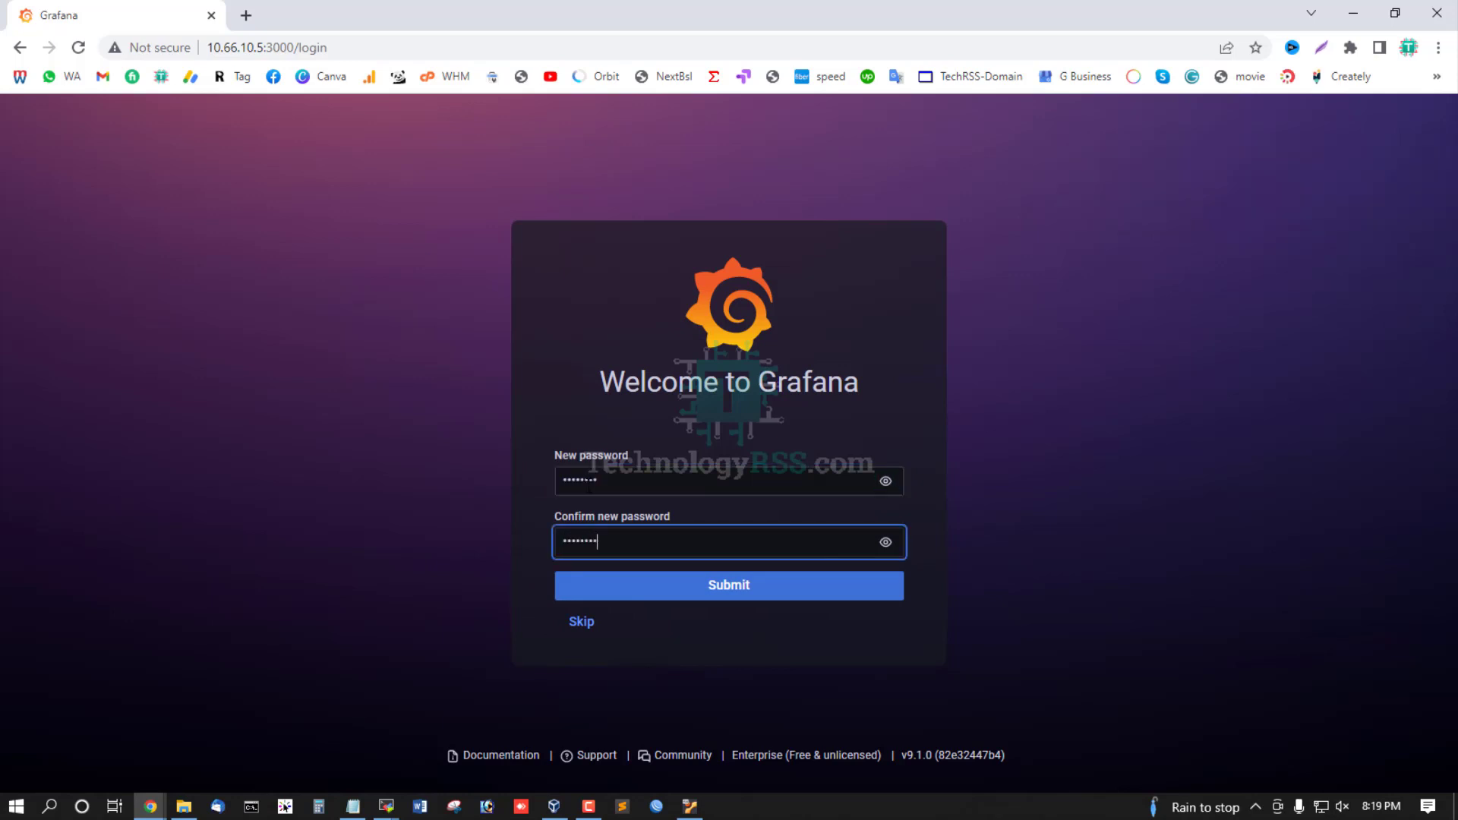
key("Return")
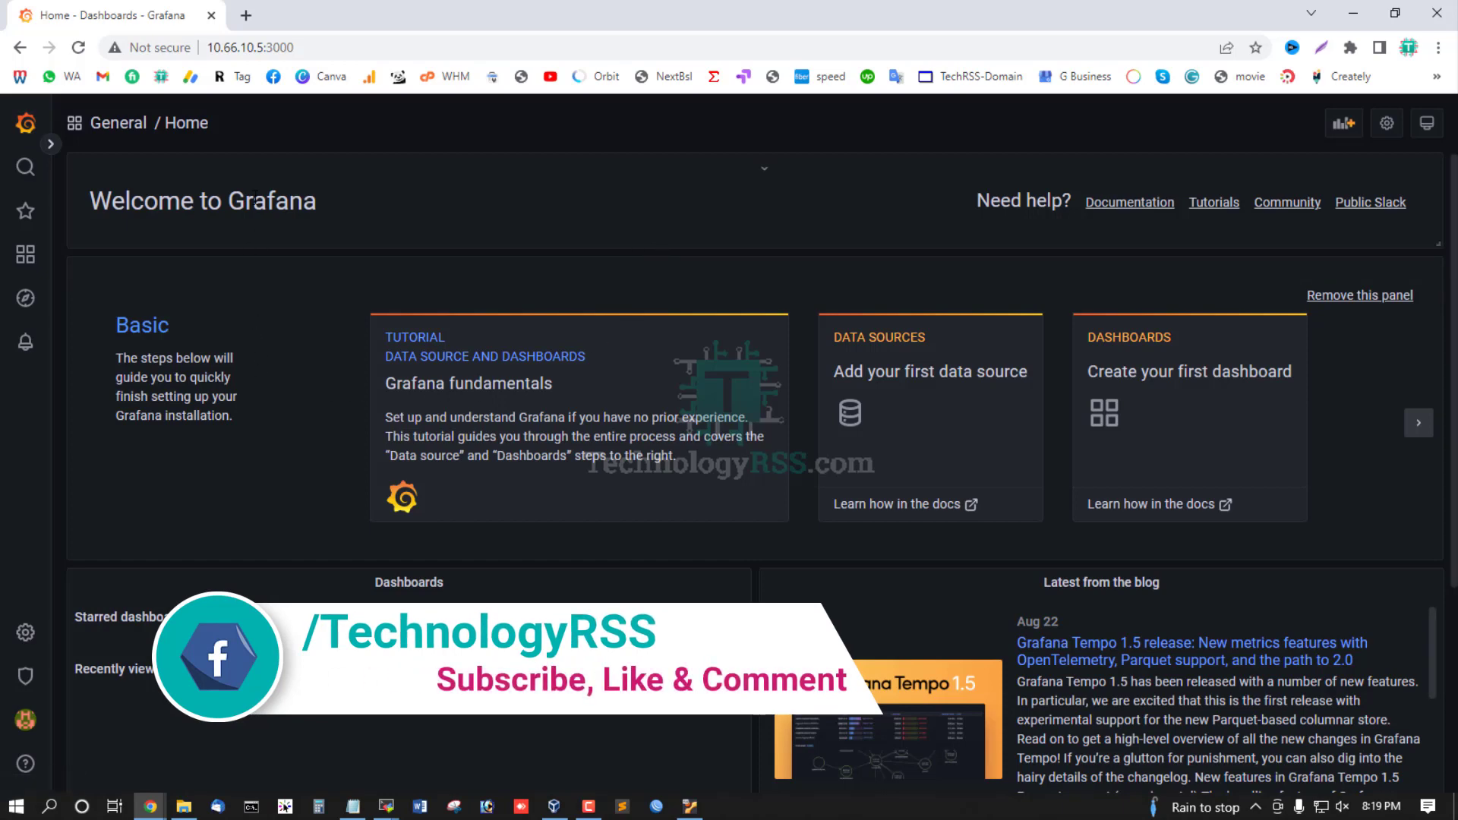
Step: Sign out through the admin avatar menu, then minimize the Chrome window
double_click(271, 200)
double_click(142, 201)
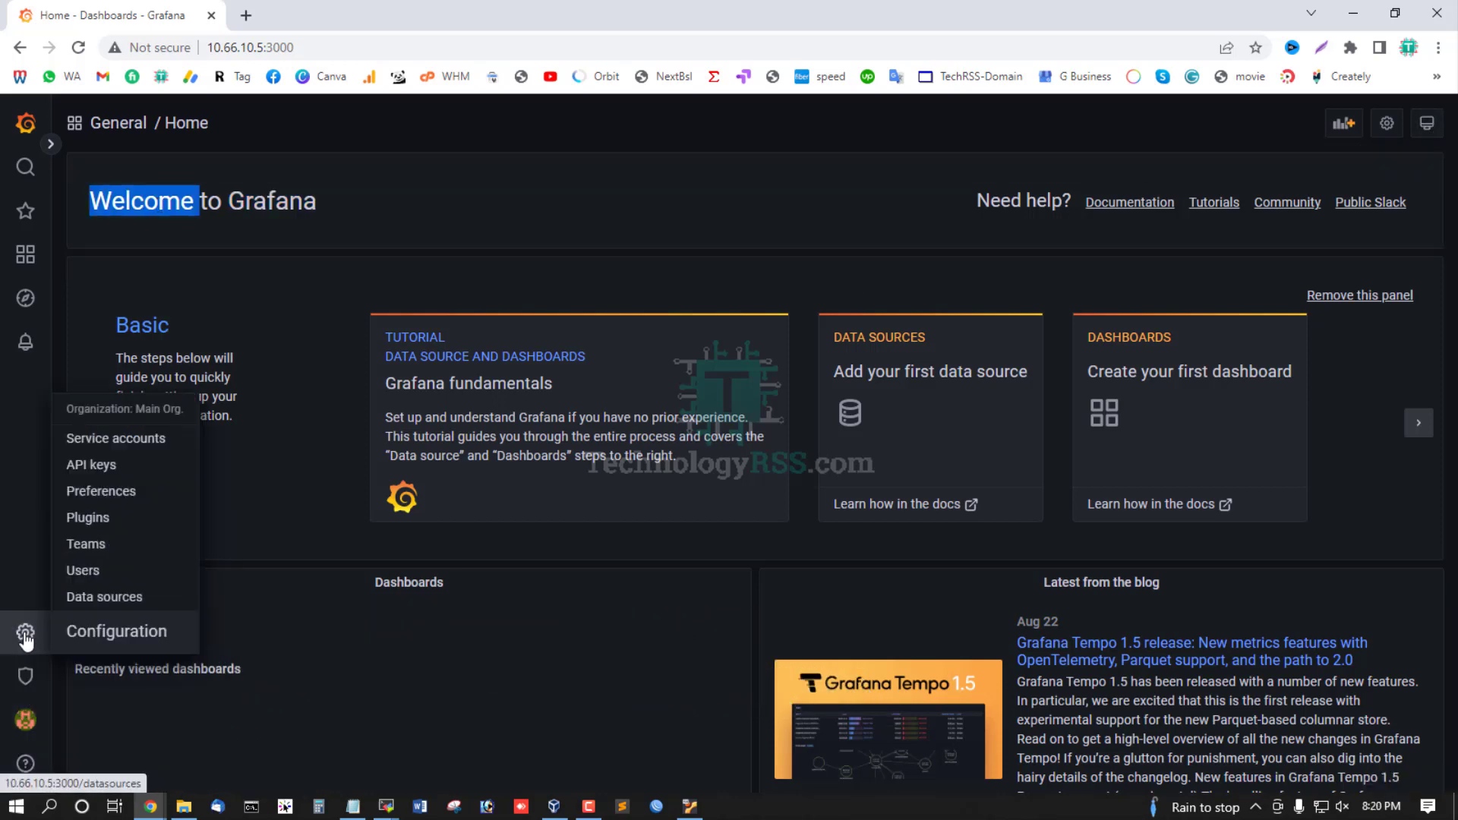
mouse_move(25, 719)
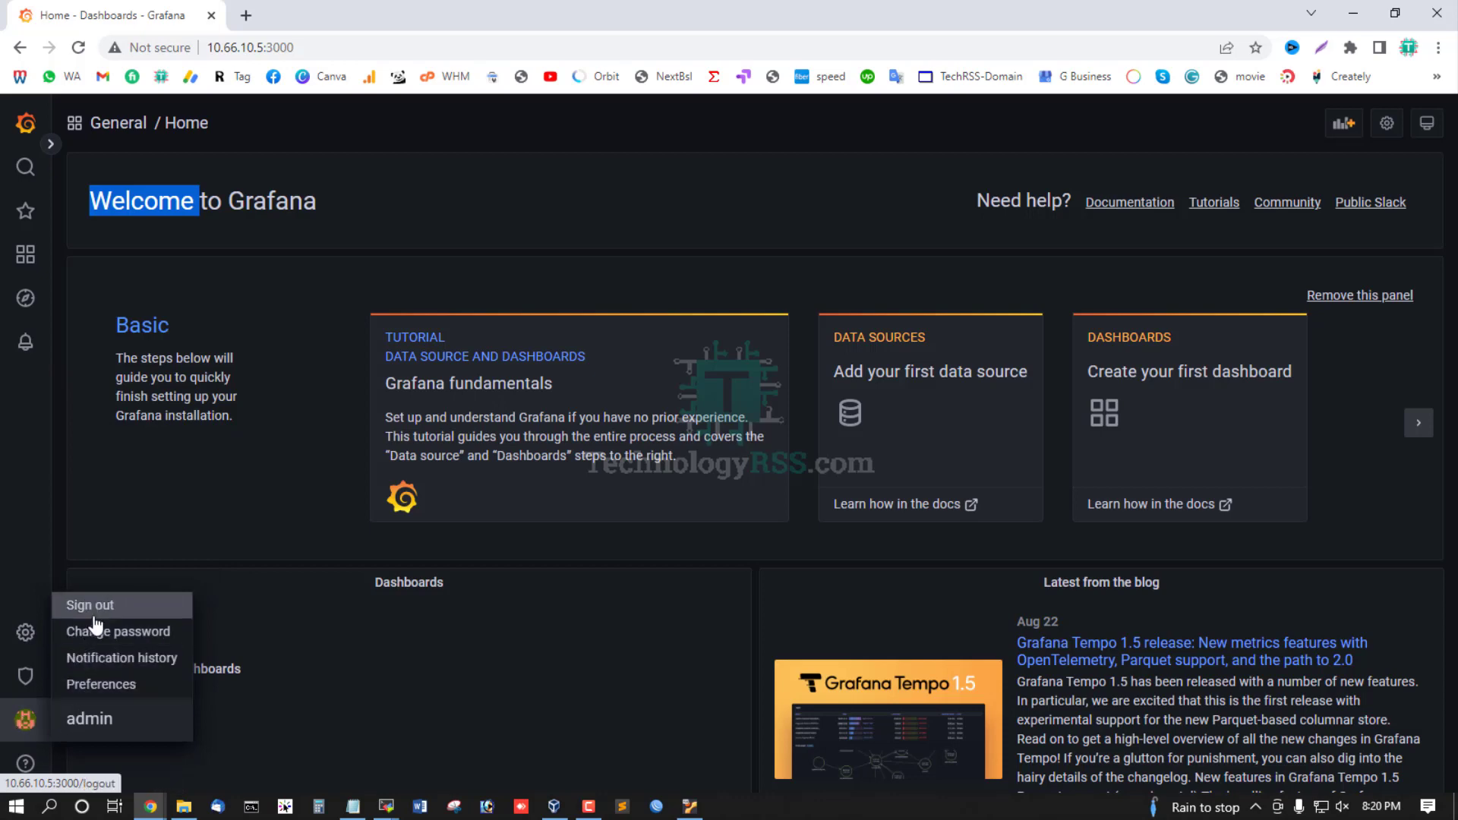
left_click(89, 616)
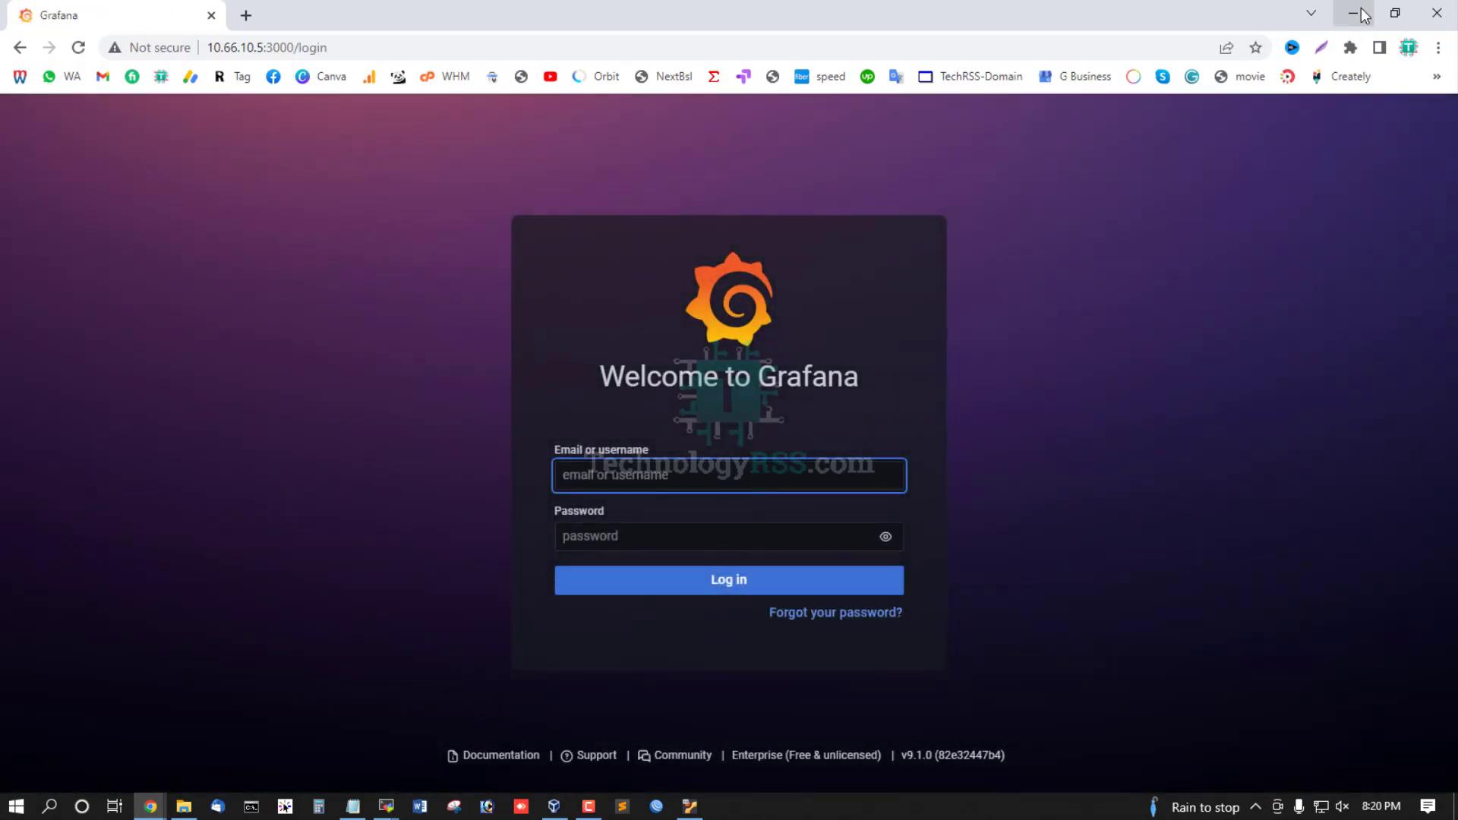
left_click(1361, 14)
Step: Minimize the PuTTY terminal window to reveal the desktop behind it
left_click(1151, 14)
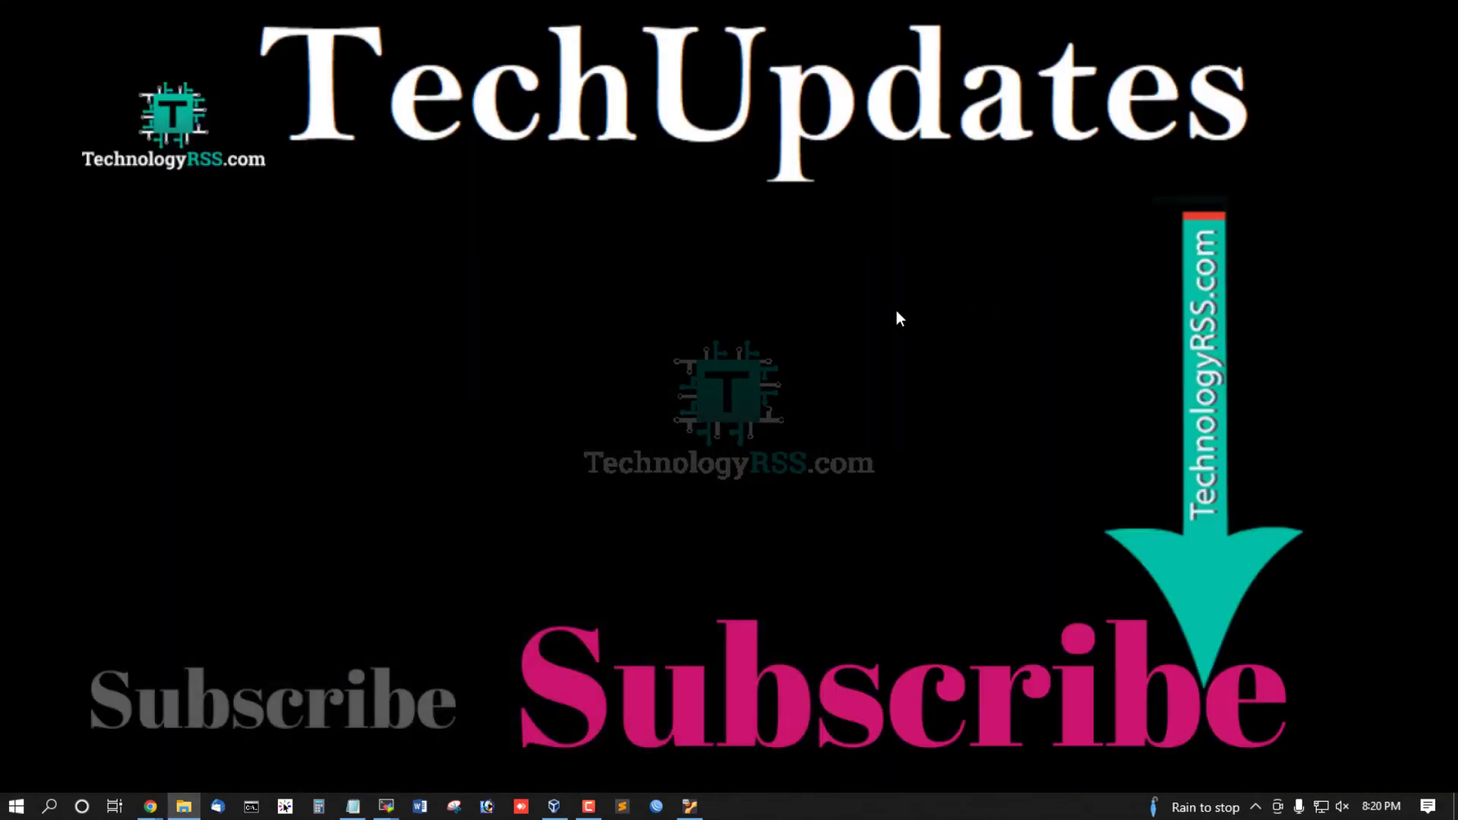